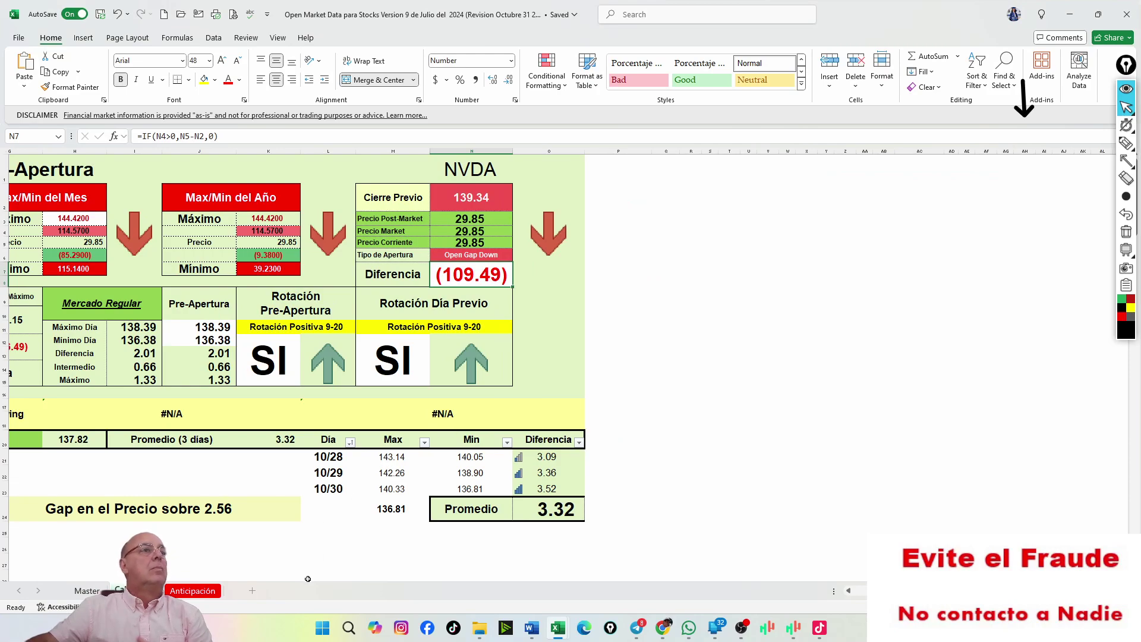
# - Review the pre-opening stock calculator back to its first column and select the Post-Market, Market and Corriente price cells
pyautogui.click(312, 543)
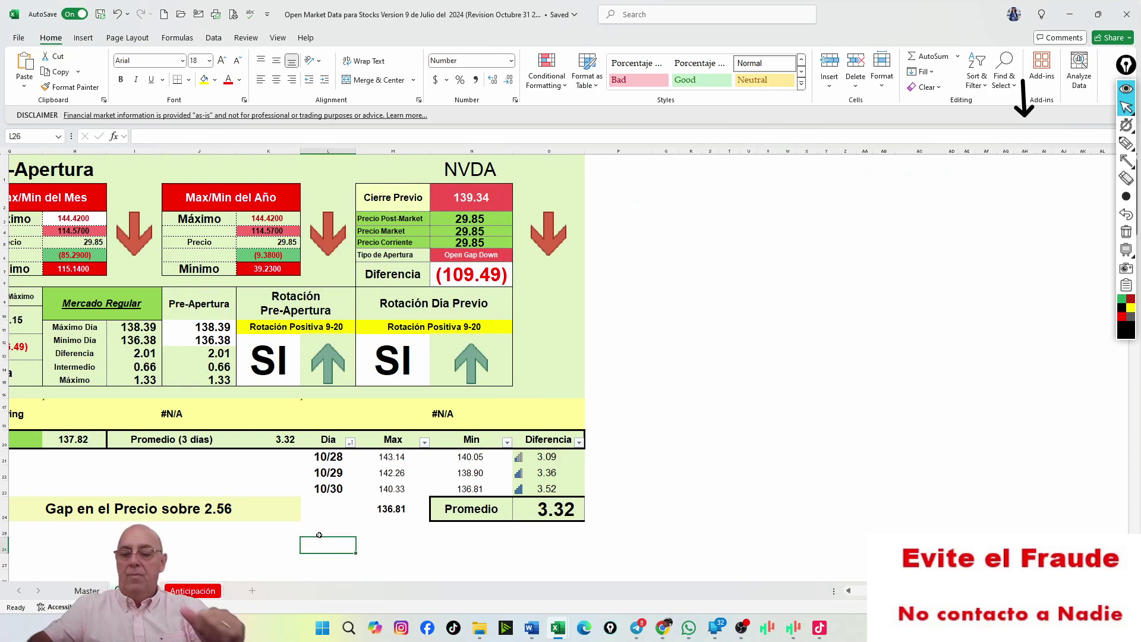
pyautogui.press('Left')
pyautogui.press('Left')
pyautogui.press('Left')
pyautogui.press('Left')
pyautogui.press('Left')
pyautogui.press('Left')
pyautogui.press('Left')
pyautogui.press('Left')
pyautogui.press('Left')
pyautogui.press('Left')
pyautogui.press('Left')
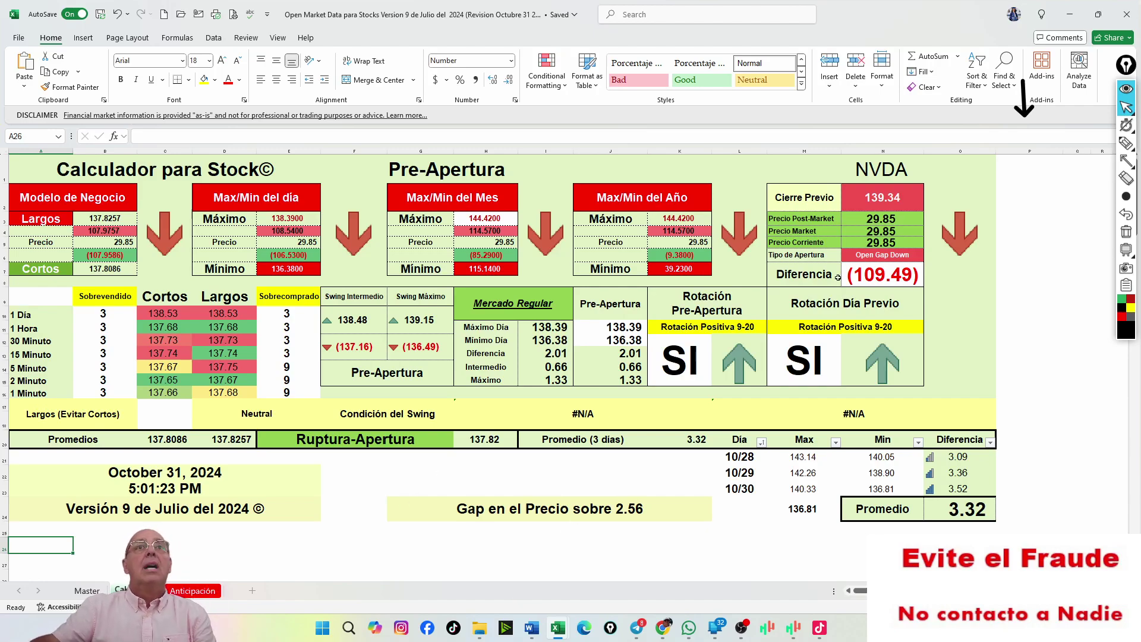
pyautogui.moveTo(857, 218); pyautogui.dragTo(856, 241)
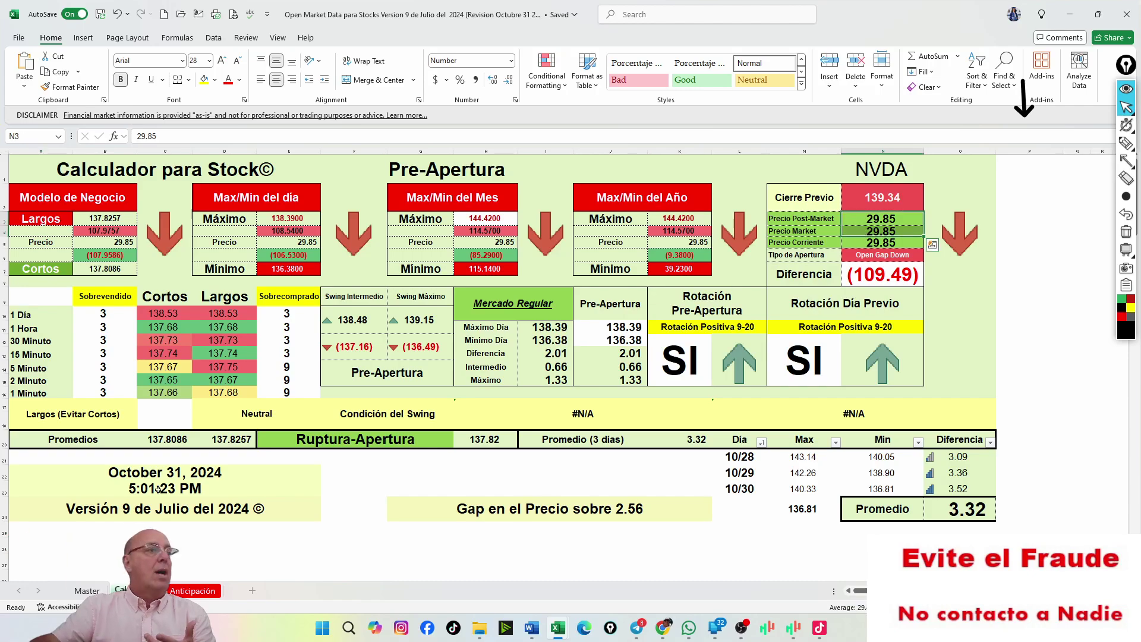
# - On the Master sheet, replace the stock ticker in U3 with aa
pyautogui.click(80, 591)
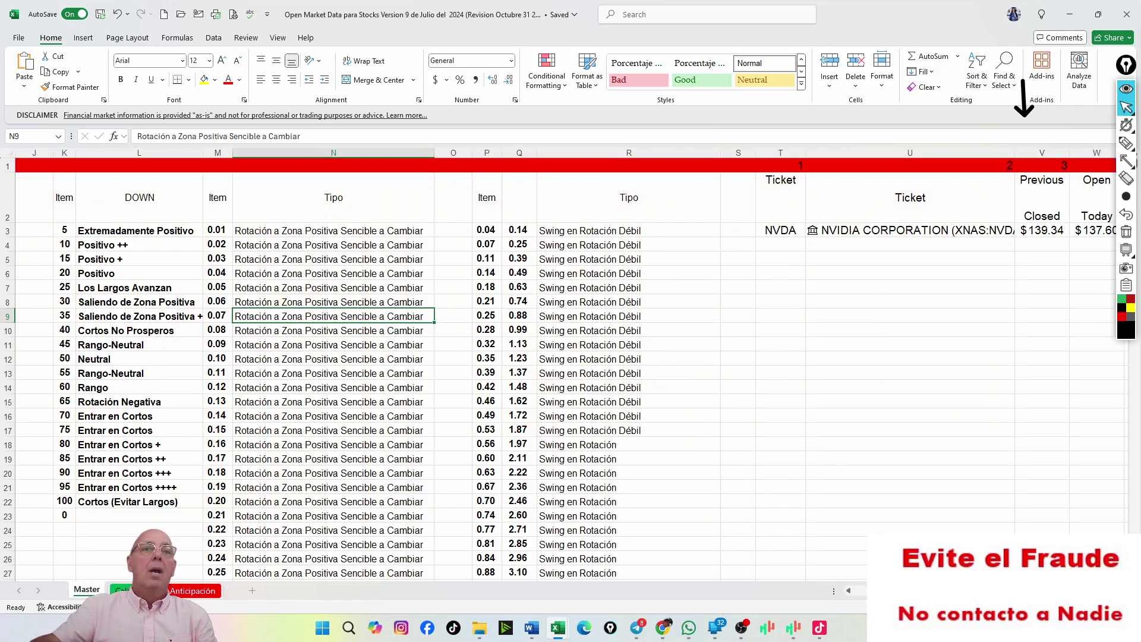
pyautogui.hscroll(6, 620, 328)
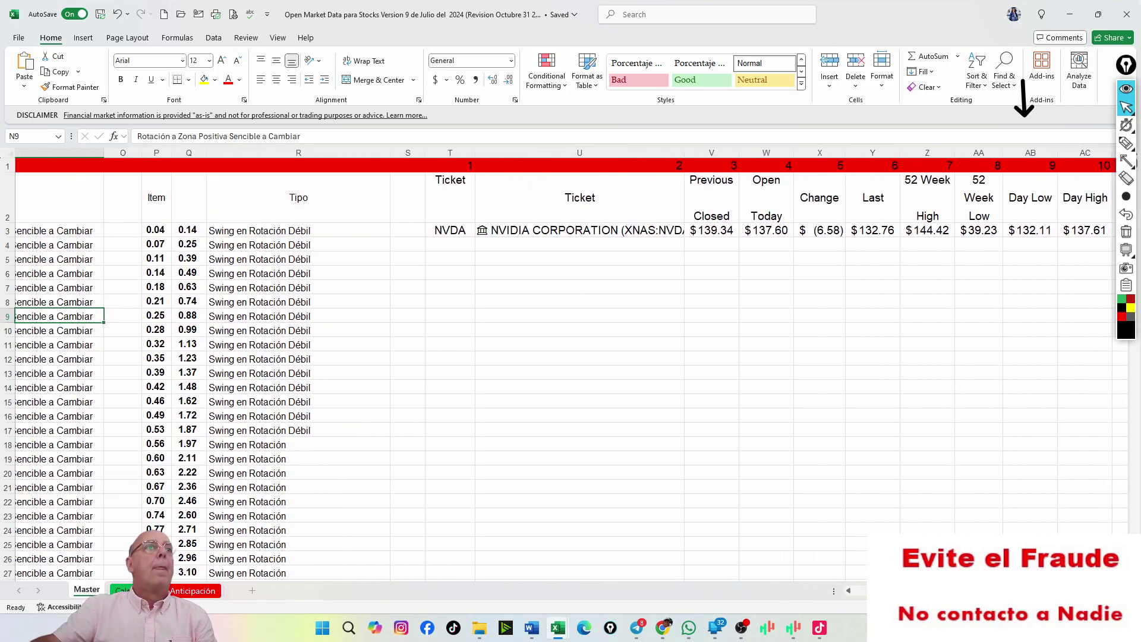
pyautogui.click(547, 230)
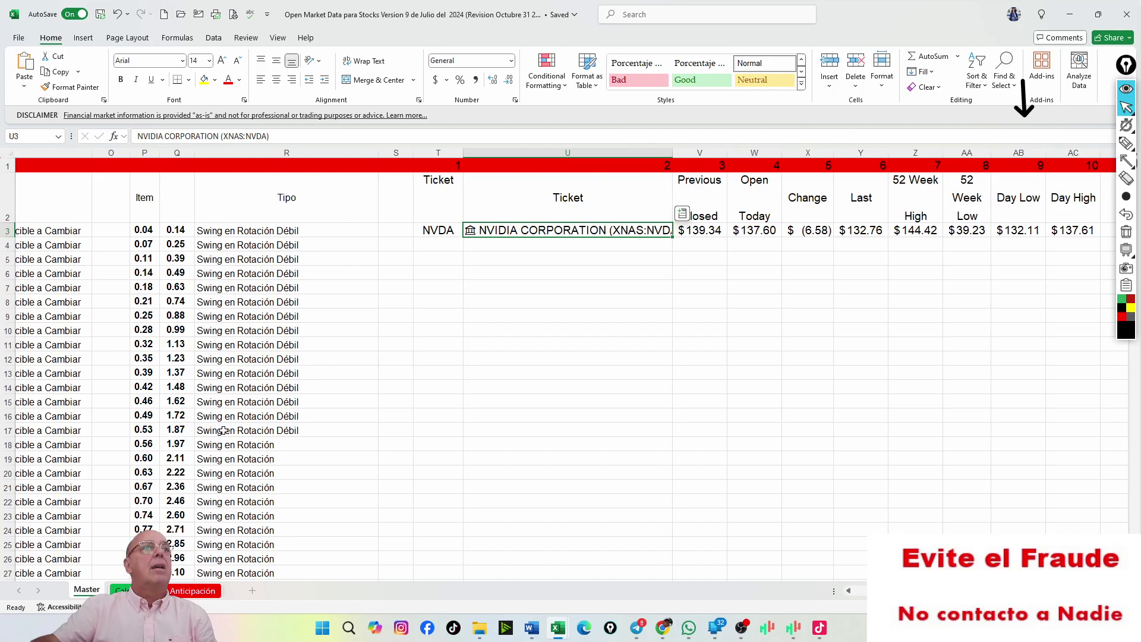
pyautogui.write('a')
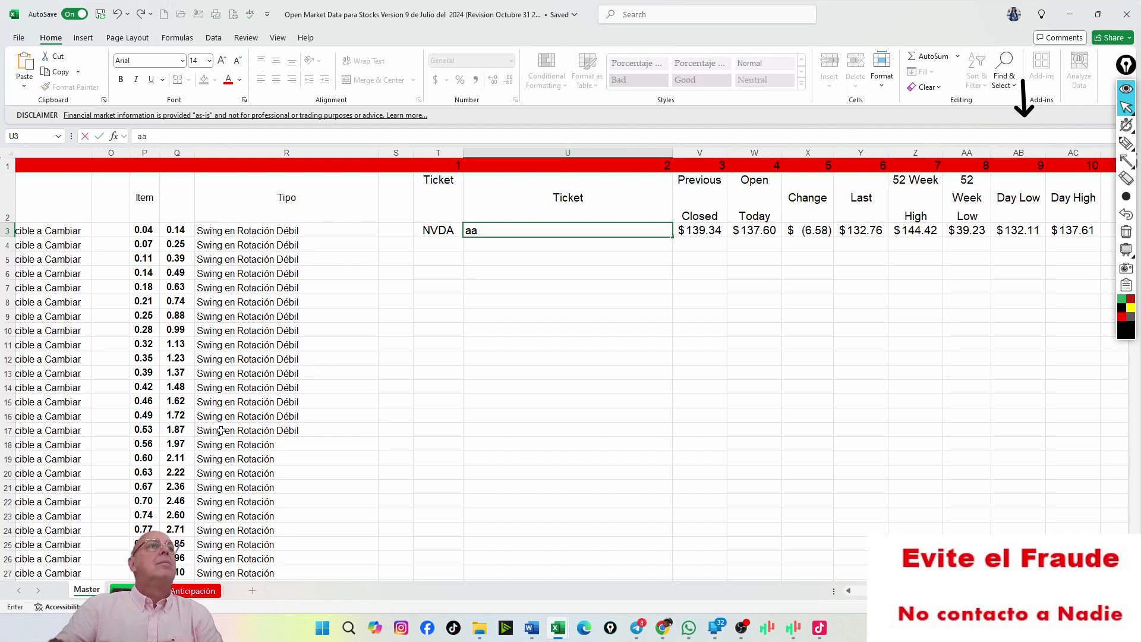
pyautogui.write('a')
pyautogui.press('Return')
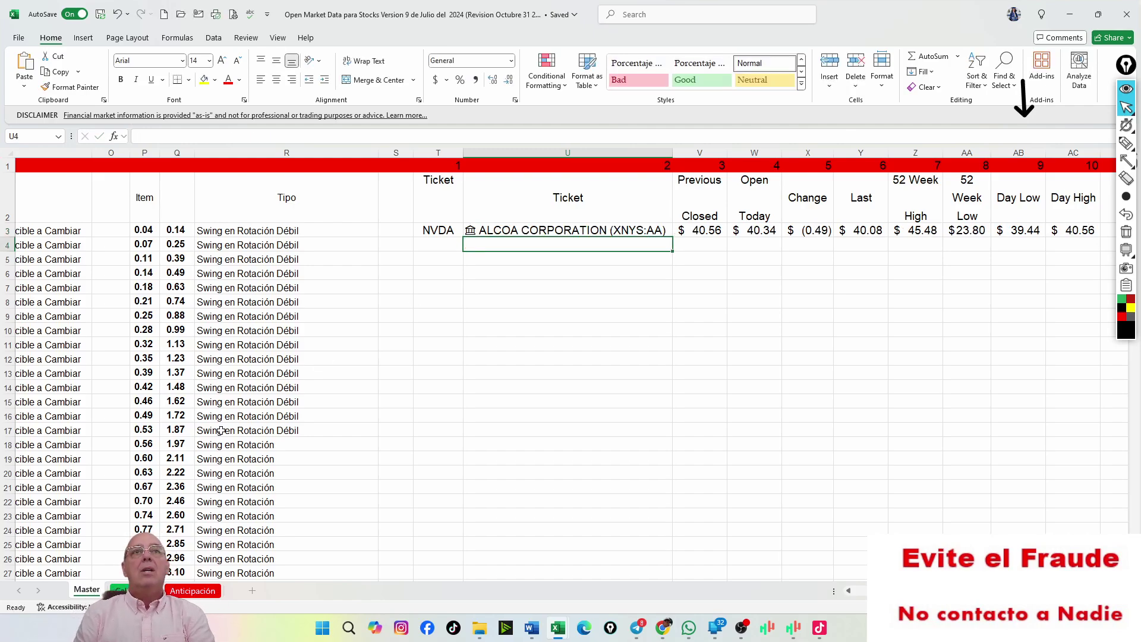
# - Enter nvda as the stock ticker in U3
pyautogui.press('Up')
pyautogui.write('n')
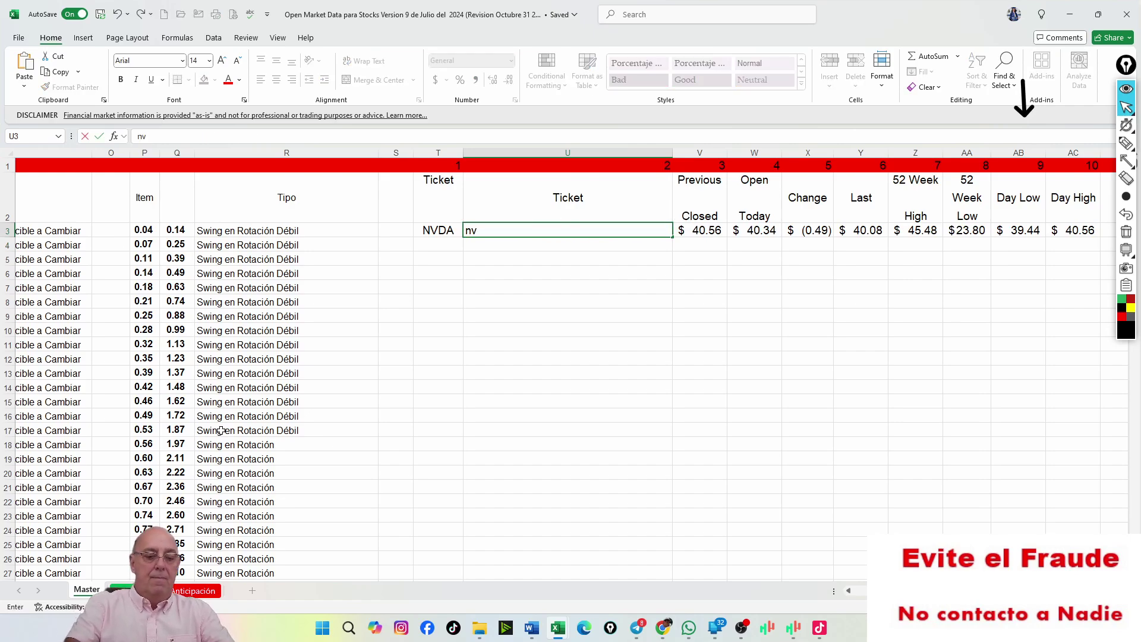
pyautogui.press('Return')
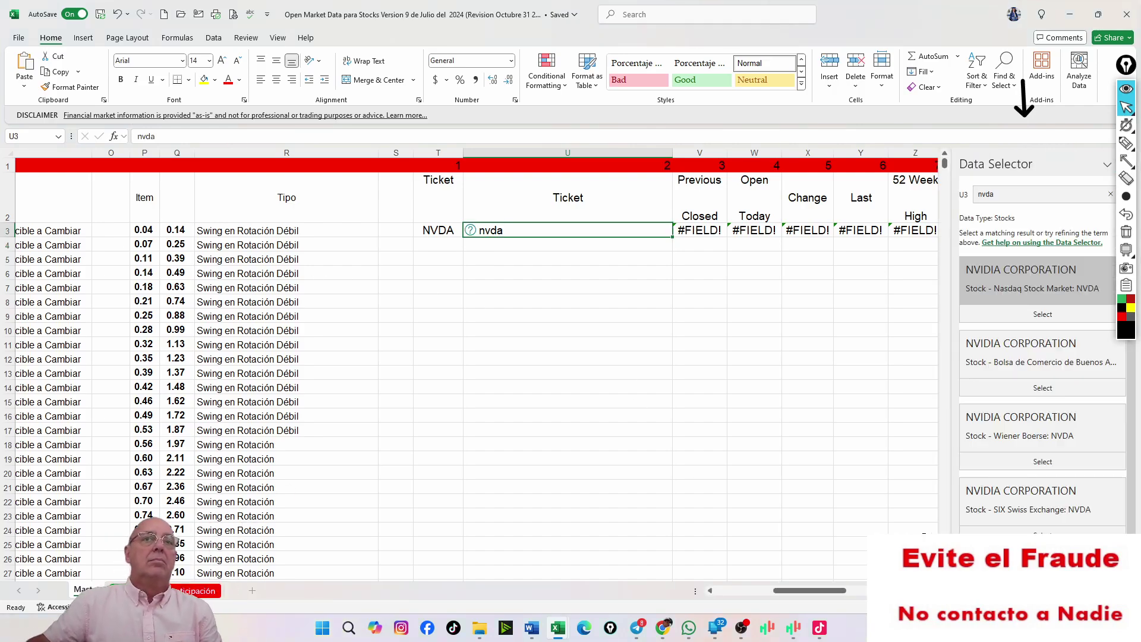
# - Draw annotation arrows at the four NVIDIA exchange matches in the Data Selector and clear the drawings
pyautogui.click(1126, 64)
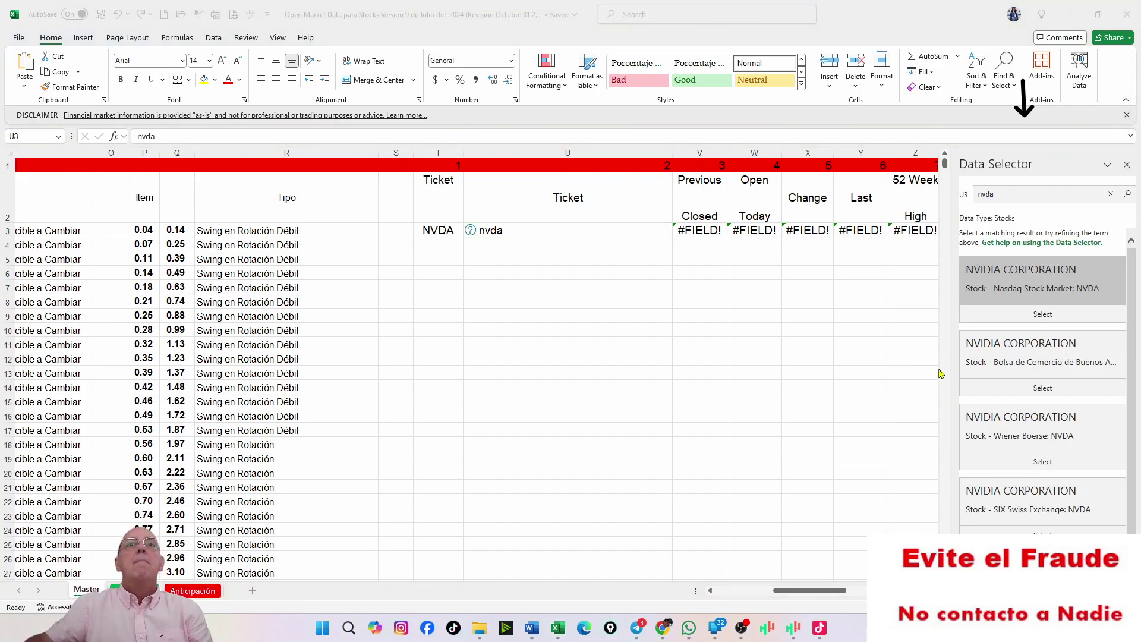
pyautogui.moveTo(932, 344); pyautogui.dragTo(973, 304)
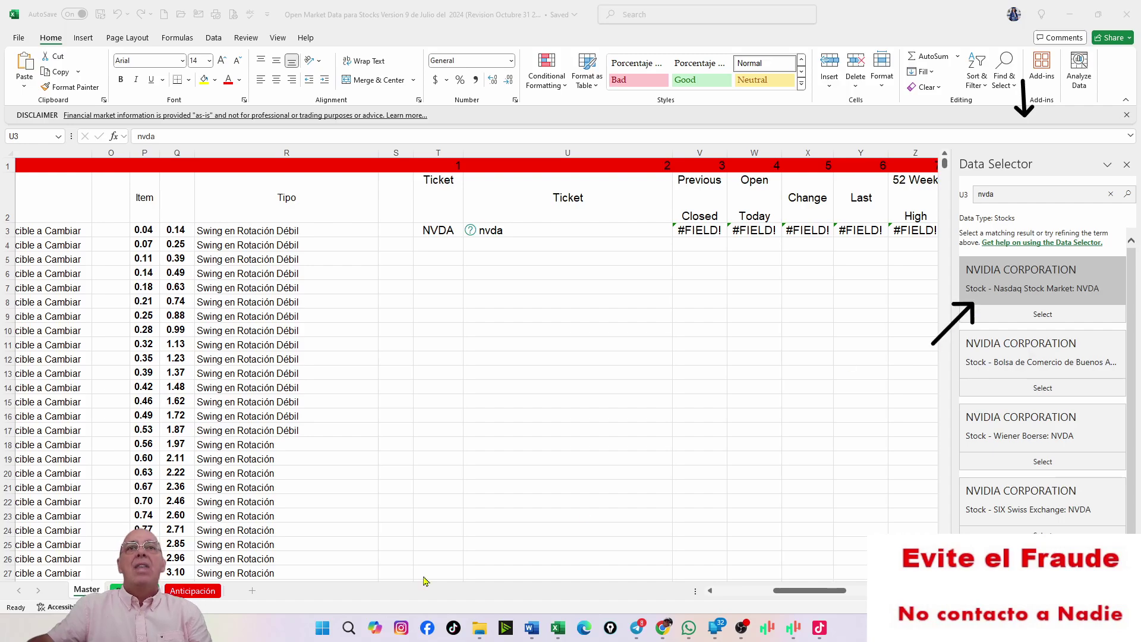
pyautogui.moveTo(916, 409)
pyautogui.mouseDown()
pyautogui.moveTo(994, 364)
pyautogui.moveTo(984, 382)
pyautogui.mouseUp()
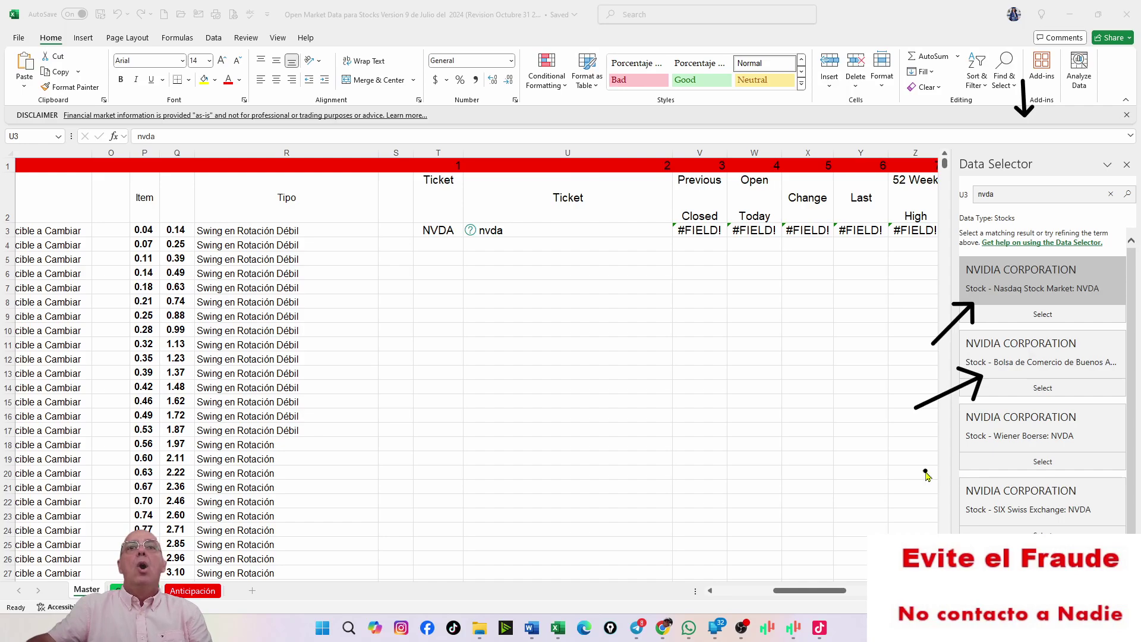
pyautogui.moveTo(925, 471); pyautogui.dragTo(965, 450)
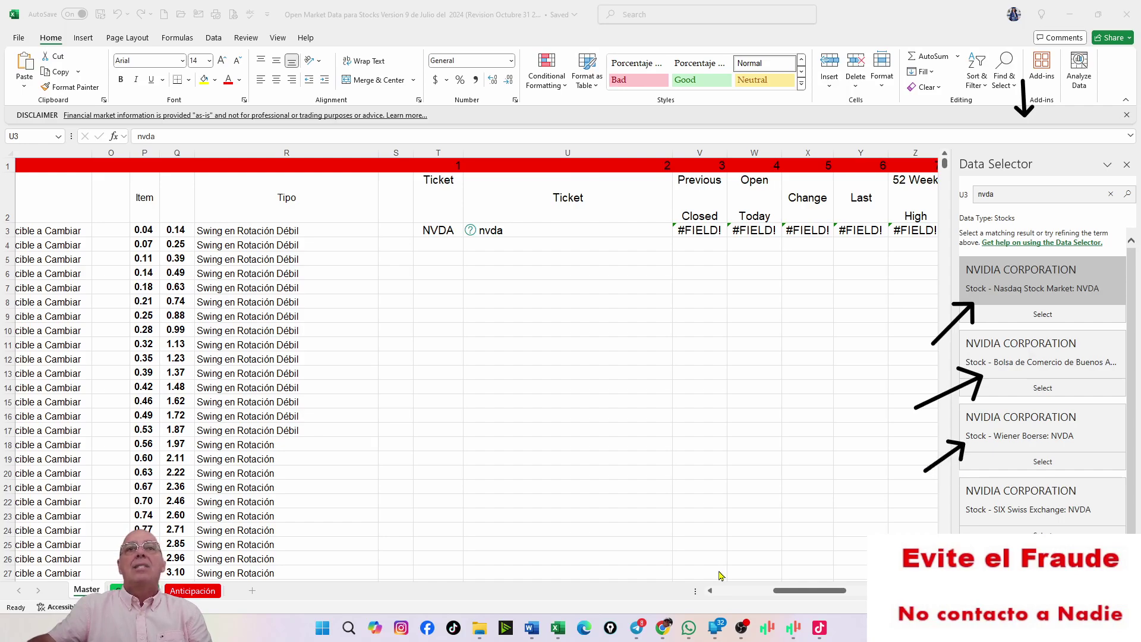
pyautogui.moveTo(926, 533); pyautogui.dragTo(979, 506)
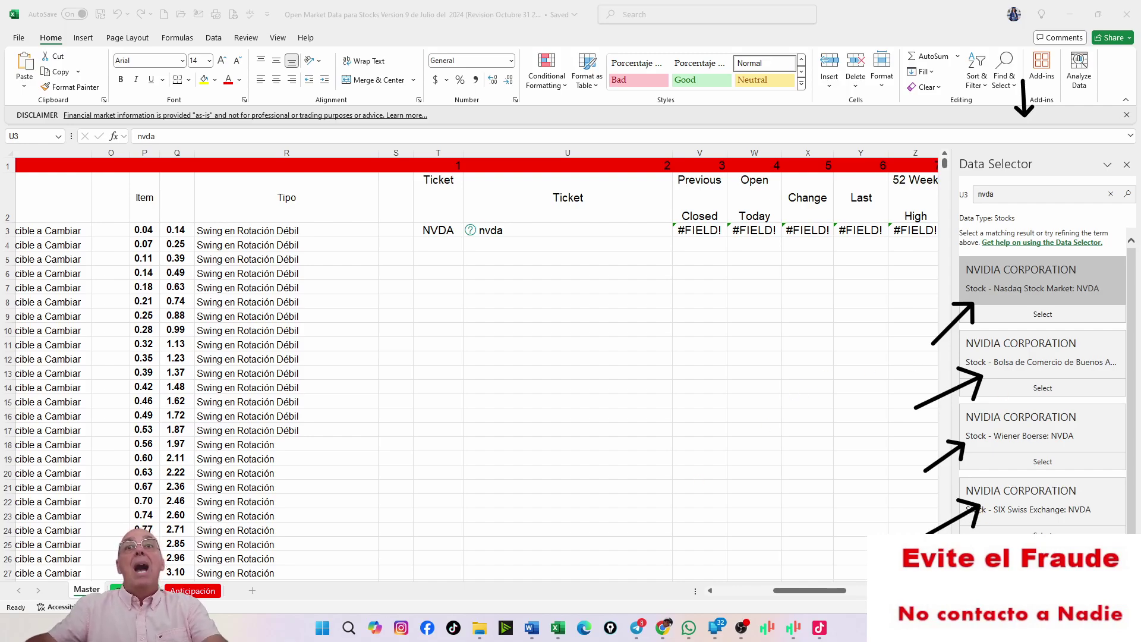
pyautogui.press('Escape')
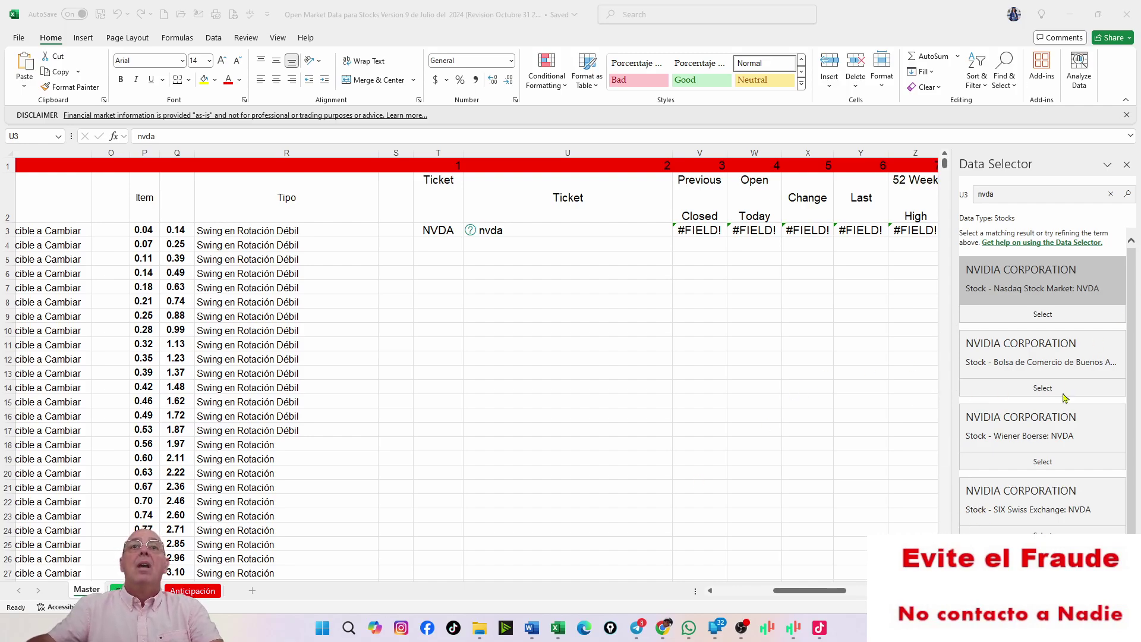
# - Choose the SIX Swiss Exchange match for NVIDIA in U3, and replace the ticker with aa
pyautogui.click(1031, 533)
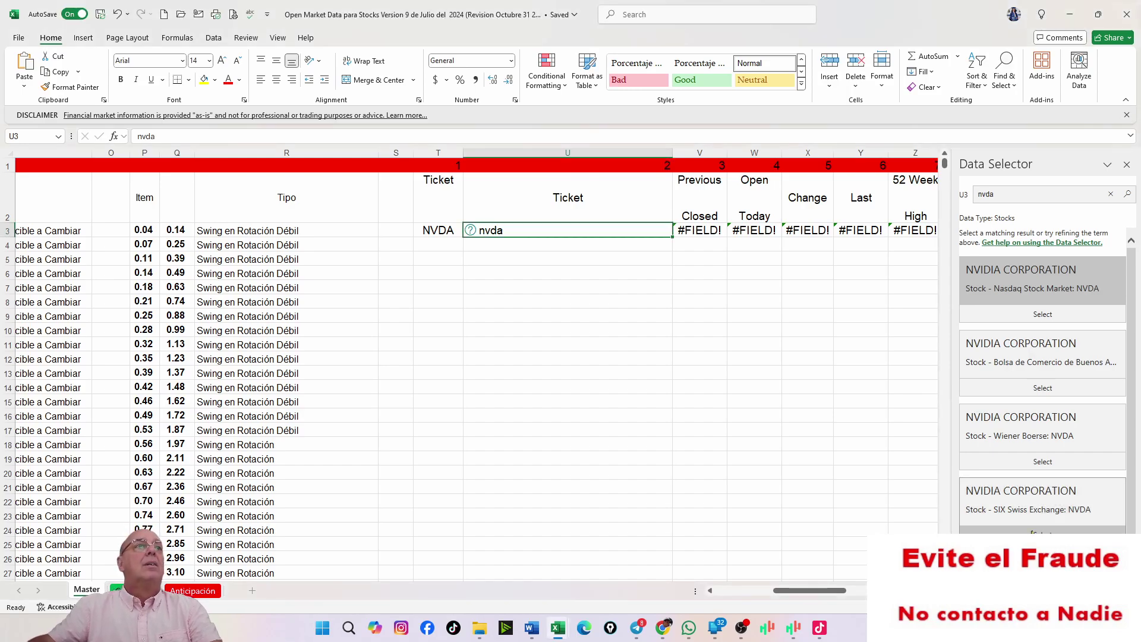
pyautogui.click(1041, 533)
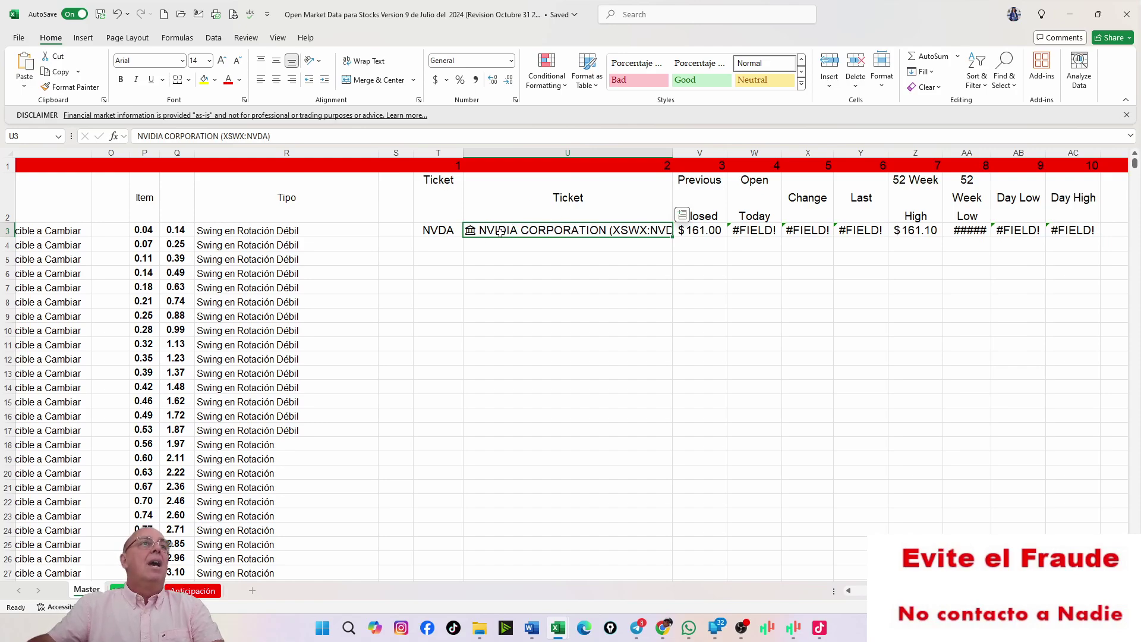
pyautogui.write('aa')
pyautogui.press('Return')
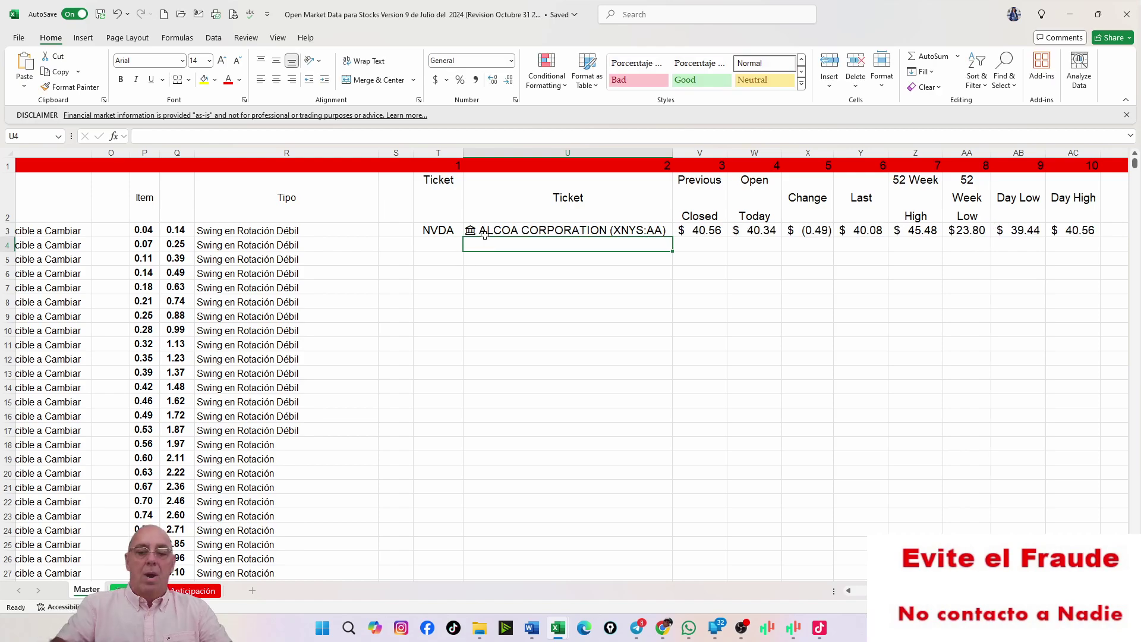
# - Enter nvda in U3 and choose the Bolsa de Comercio de Buenos Aires match for NVIDIA
pyautogui.click(484, 235)
pyautogui.write('nvda')
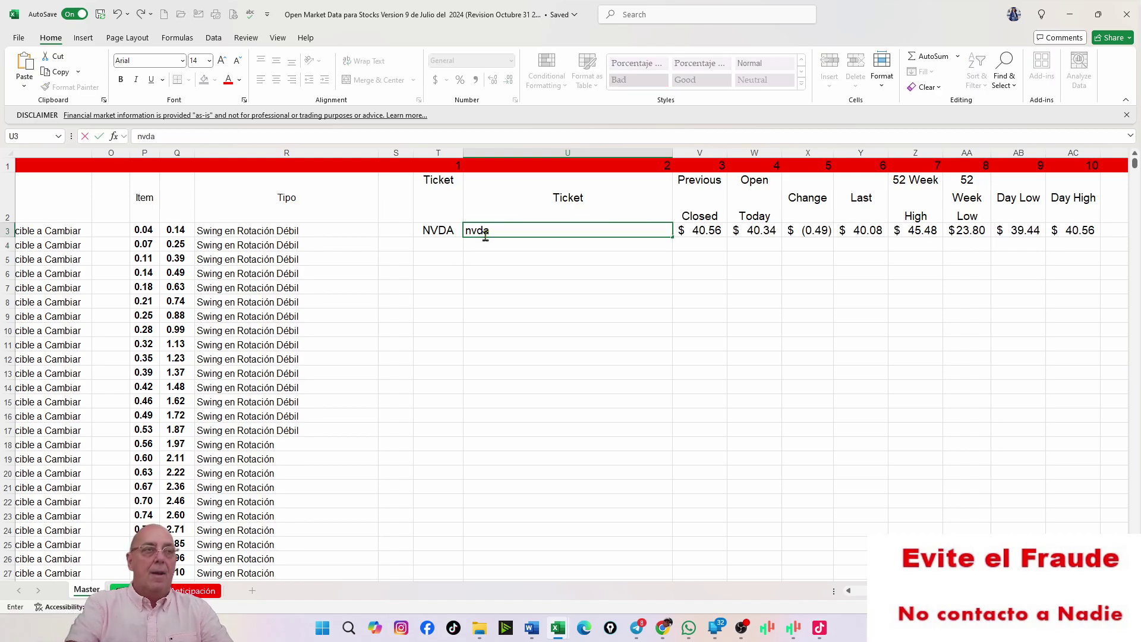
pyautogui.press('Return')
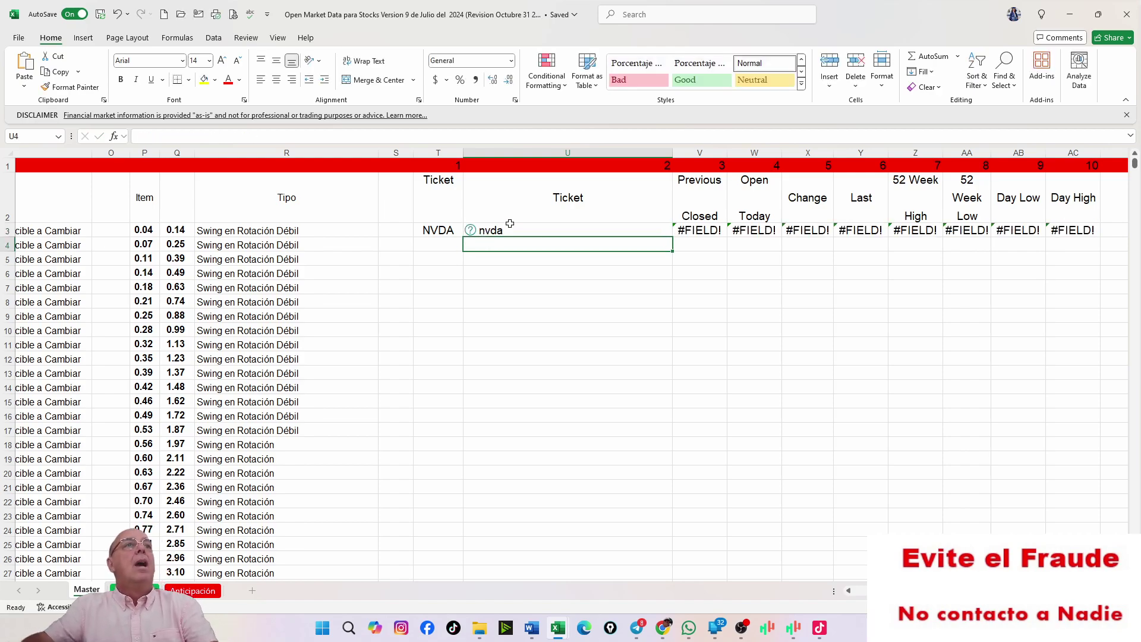
pyautogui.click(510, 226)
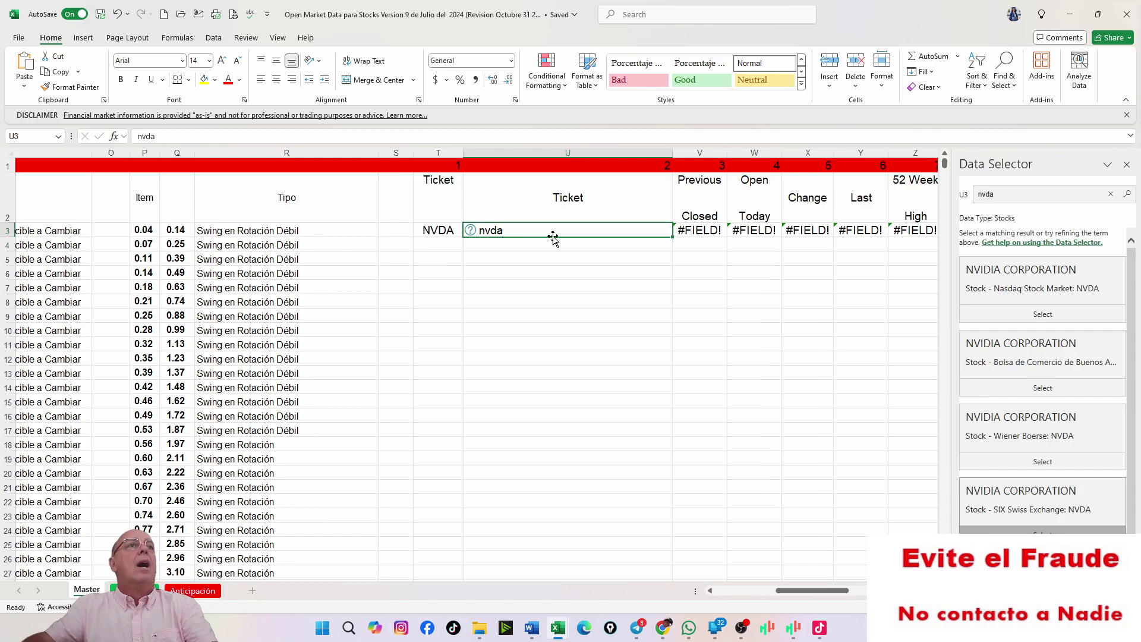
pyautogui.click(1050, 362)
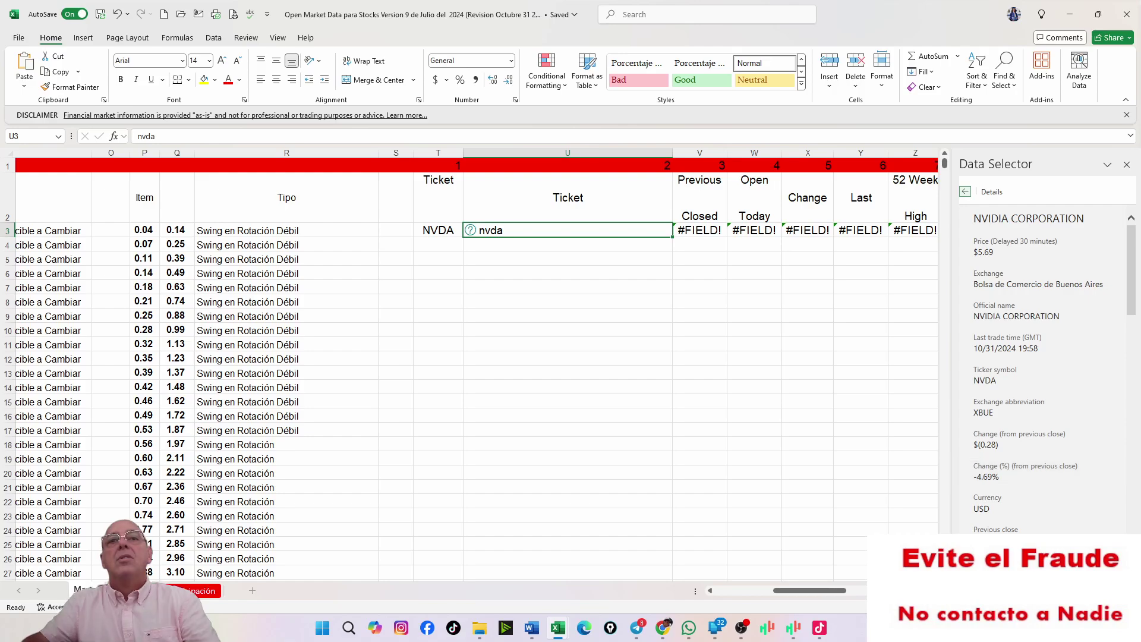
pyautogui.click(1104, 586)
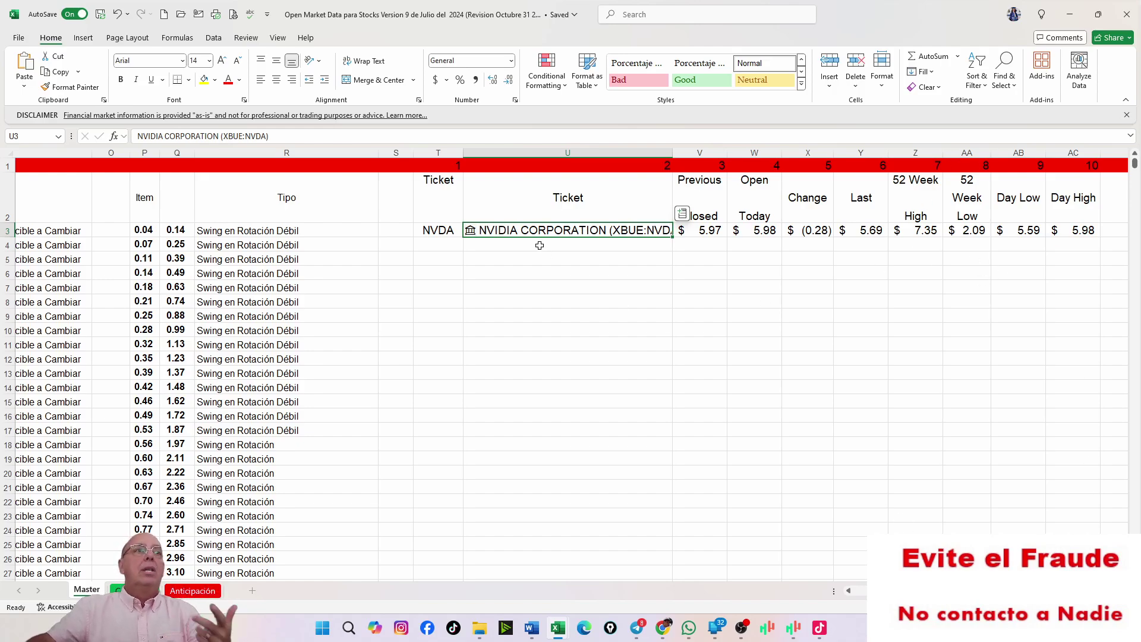
# - Reset U3 to aa, re-enter nvda and choose the Nasdaq Stock Market match for NVIDIA
pyautogui.write('aa')
pyautogui.press('Return')
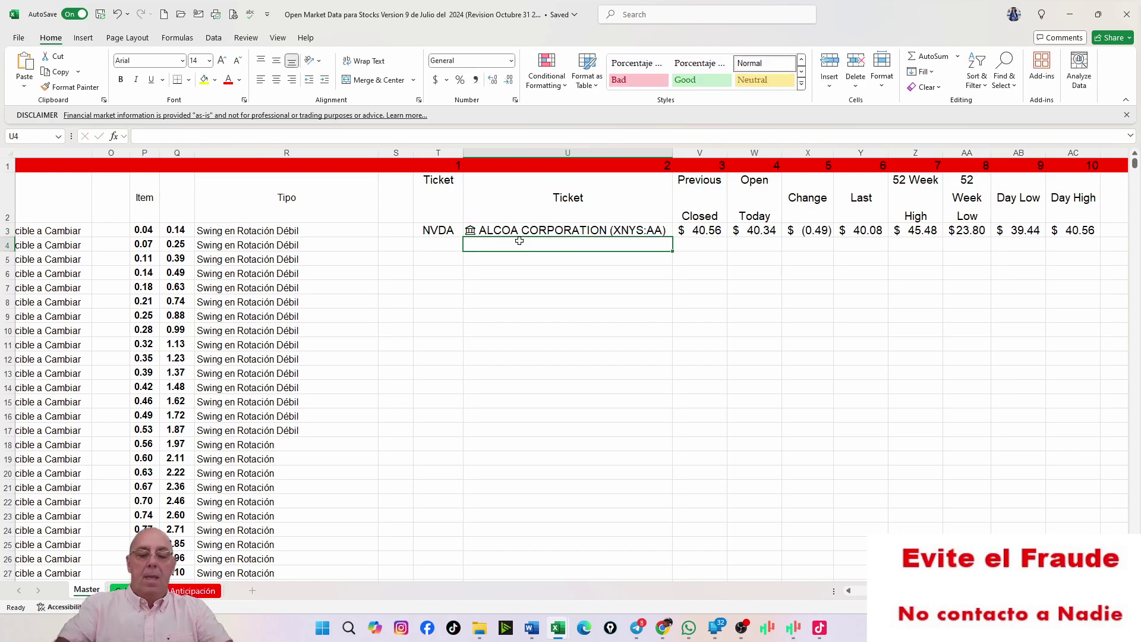
pyautogui.press('Up')
pyautogui.write('nvda')
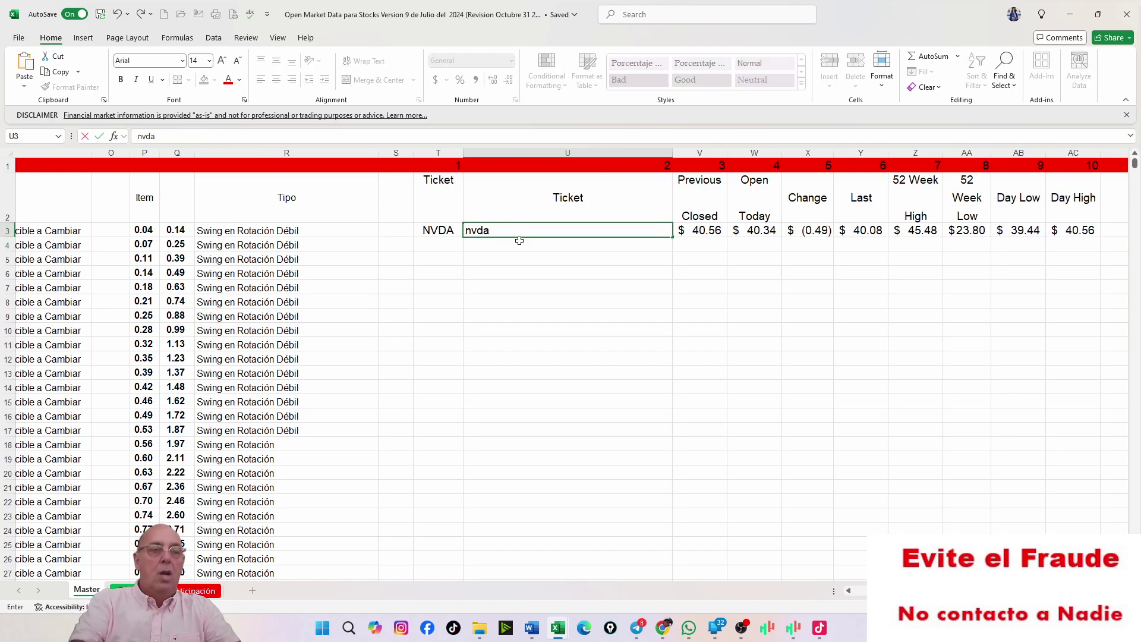
pyautogui.hotkey('ctrl', 'Return')
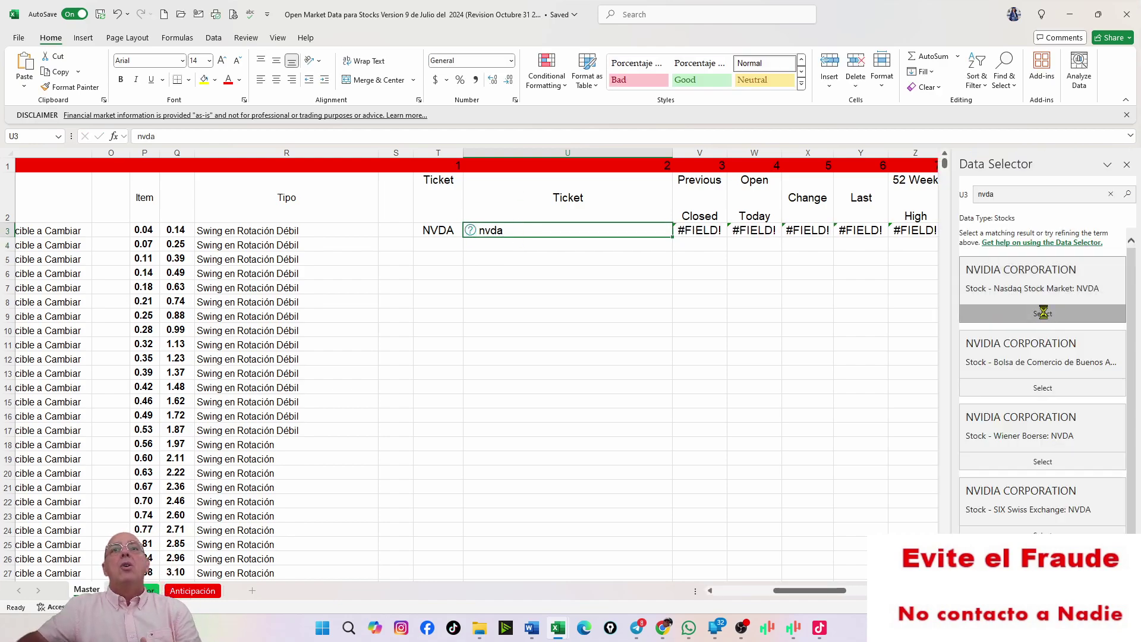
pyautogui.click(1053, 320)
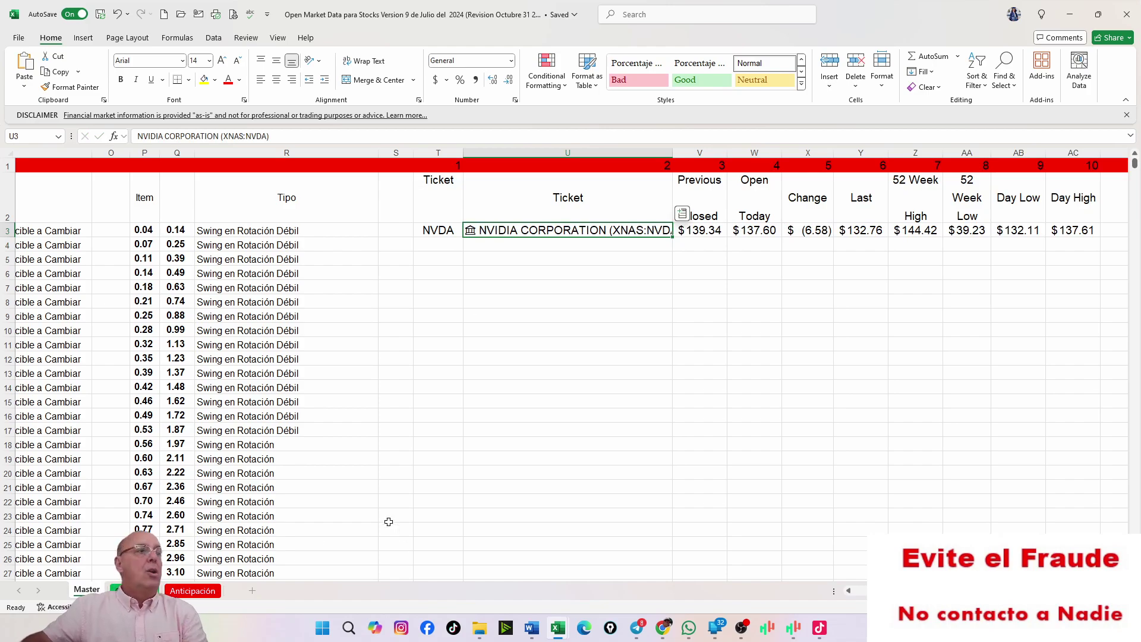
# - Return to the calculator sheet and select the Post-Market price cell N3
pyautogui.hotkey('ctrl', 'pagedown')
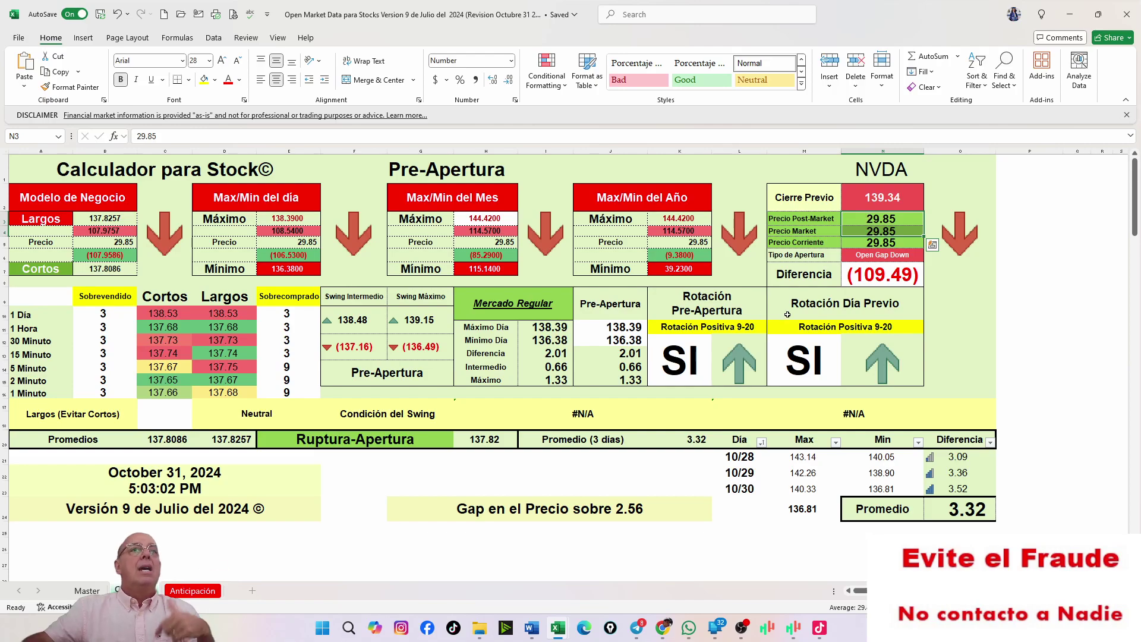
pyautogui.click(866, 221)
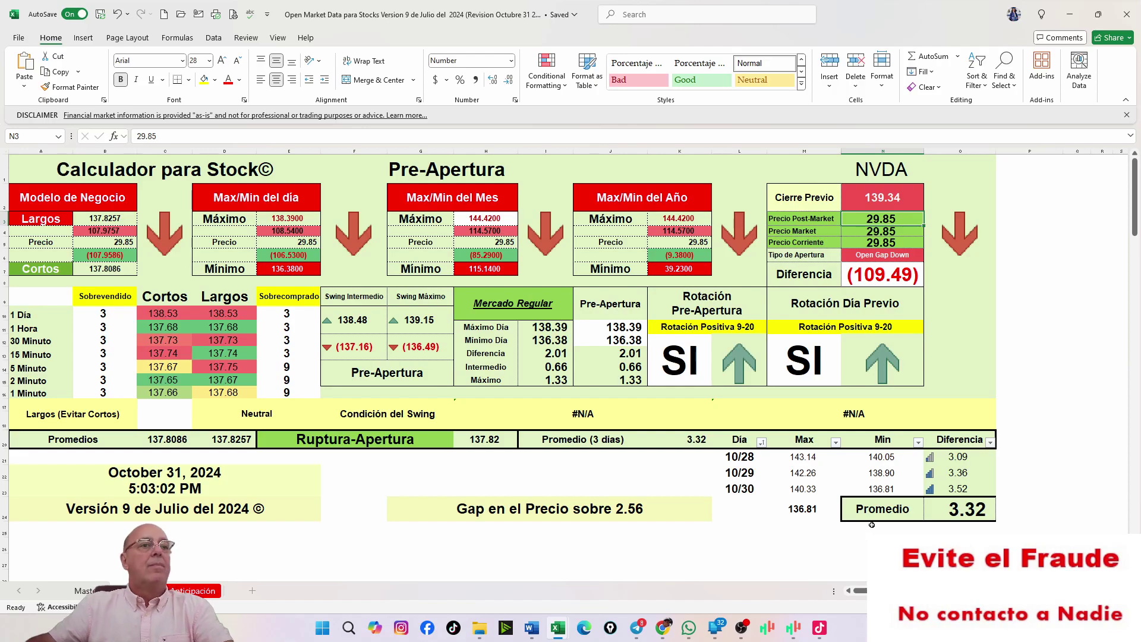
# - Switch to TC2000 and change the chart symbol to NVDA
pyautogui.moveTo(794, 628)
pyautogui.click(713, 567)
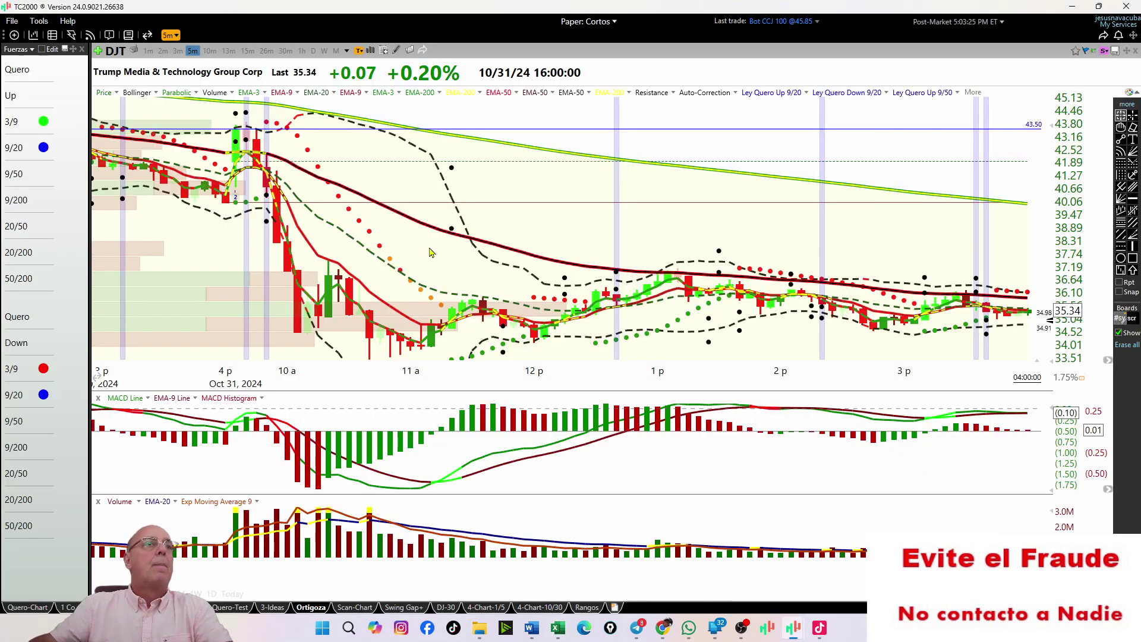
pyautogui.write('NVDA')
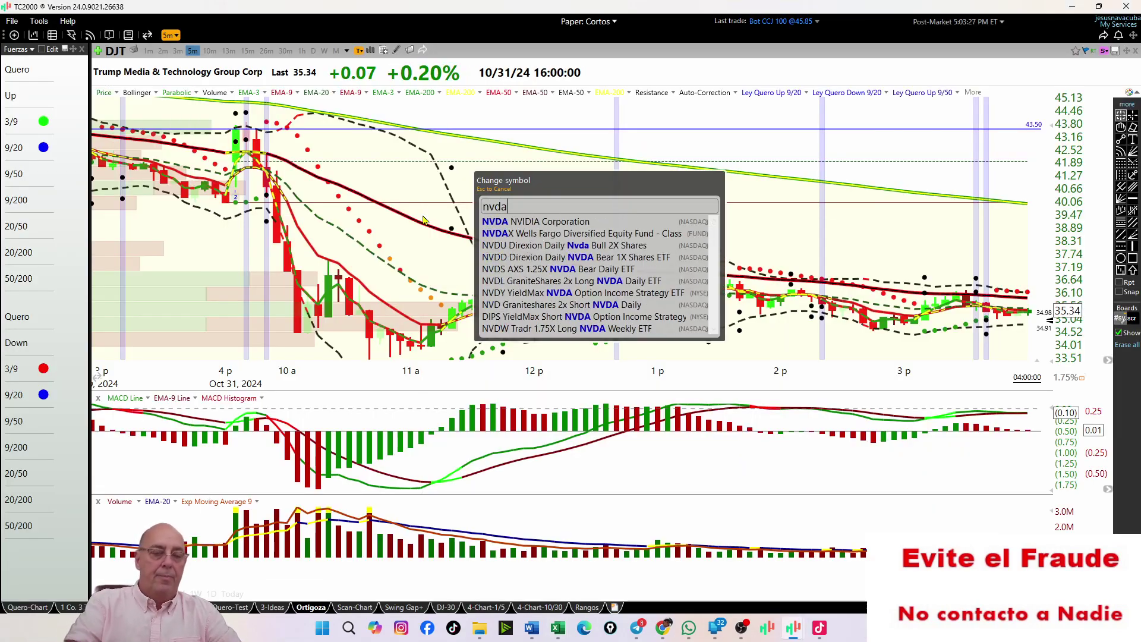
pyautogui.press('Return')
# - Set the NVDA chart to show pre/post market data when Pre/Post is selected, and accept the chart properties
pyautogui.scroll(3, 695, 214)
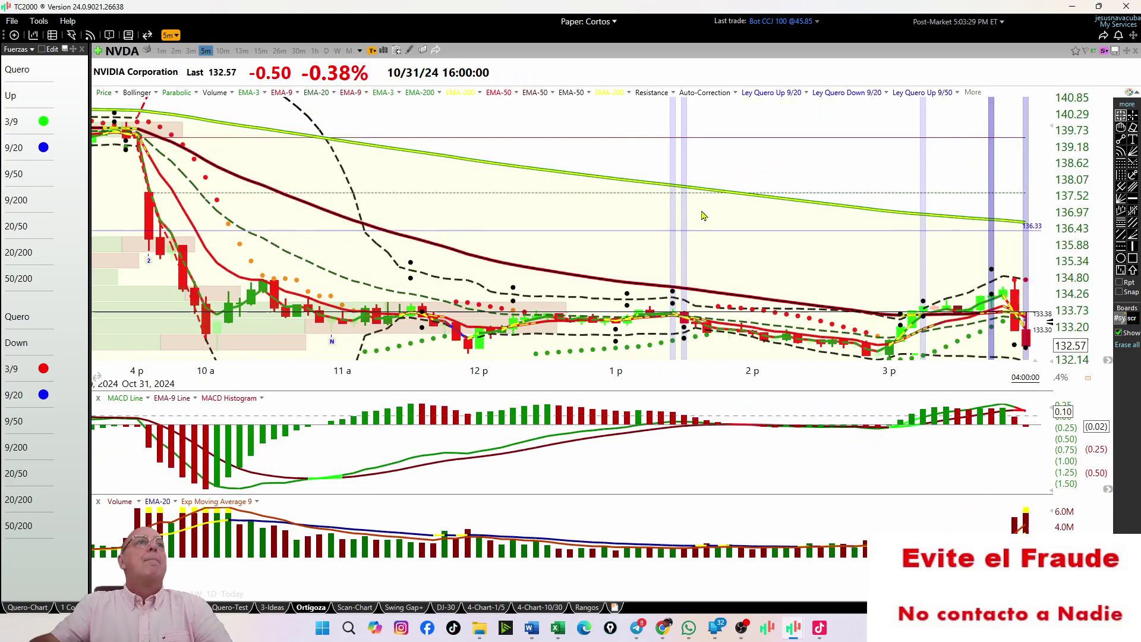
pyautogui.click(385, 51)
pyautogui.click(446, 126)
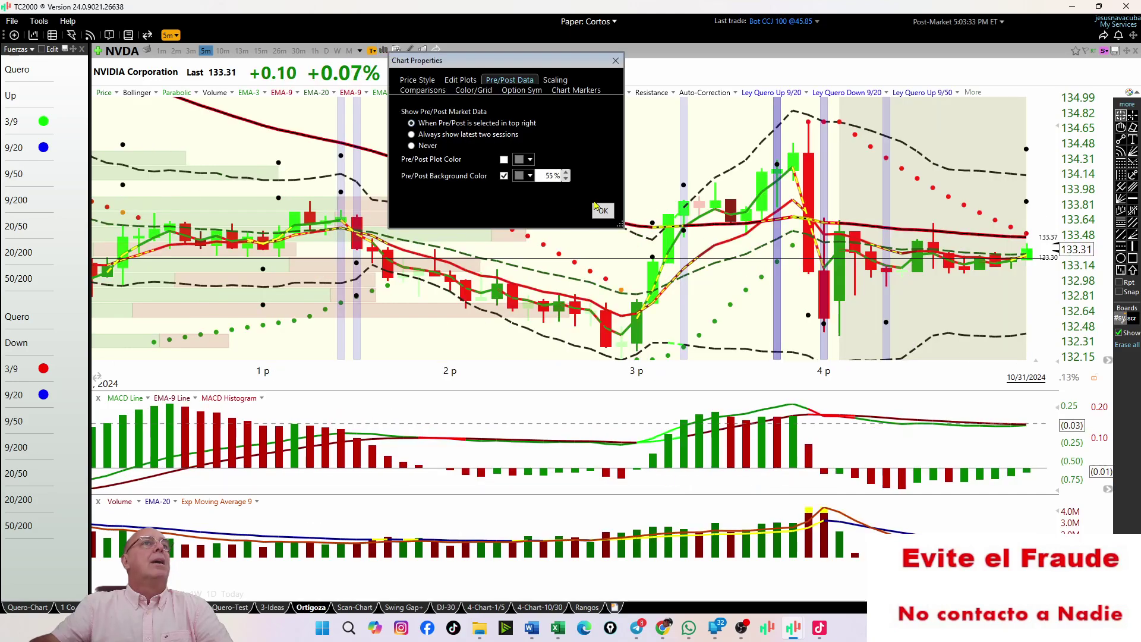
pyautogui.click(603, 210)
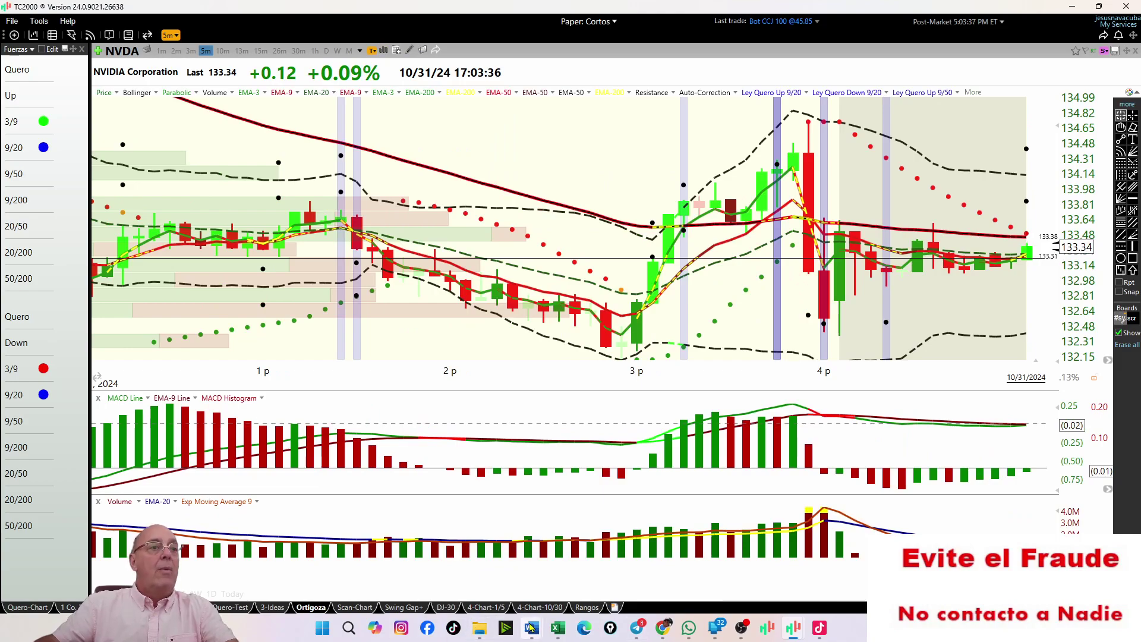
# - Switch back to the Excel stock calculator and set the Post-Market price in N3 to 136.38
pyautogui.moveTo(556, 629)
pyautogui.click(543, 572)
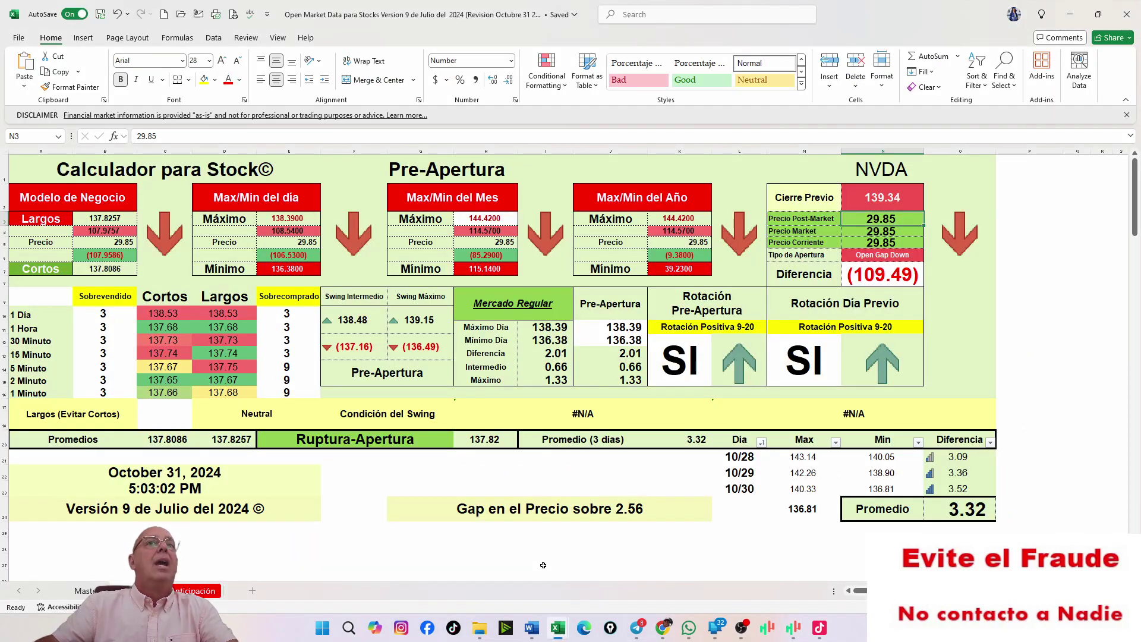
pyautogui.write('1')
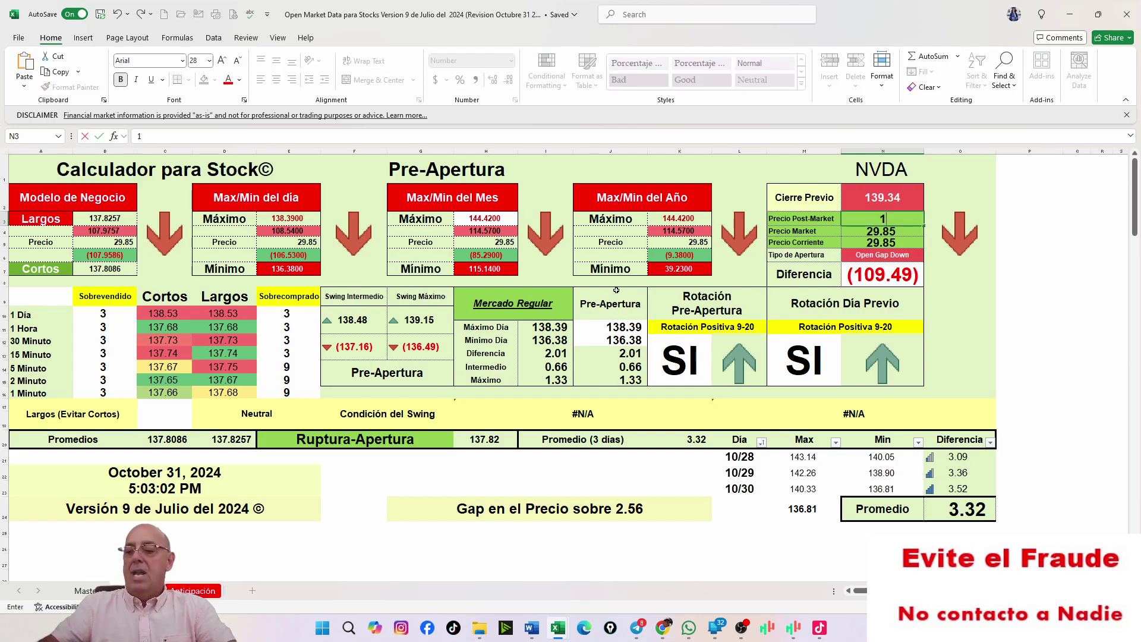
pyautogui.press('Escape')
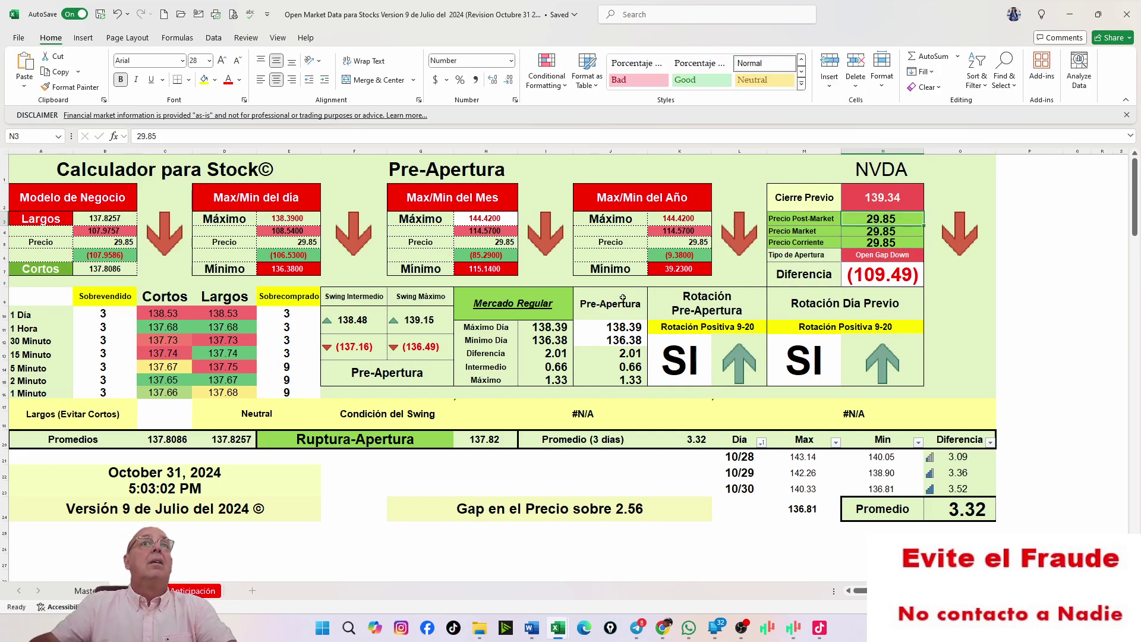
pyautogui.press('Down')
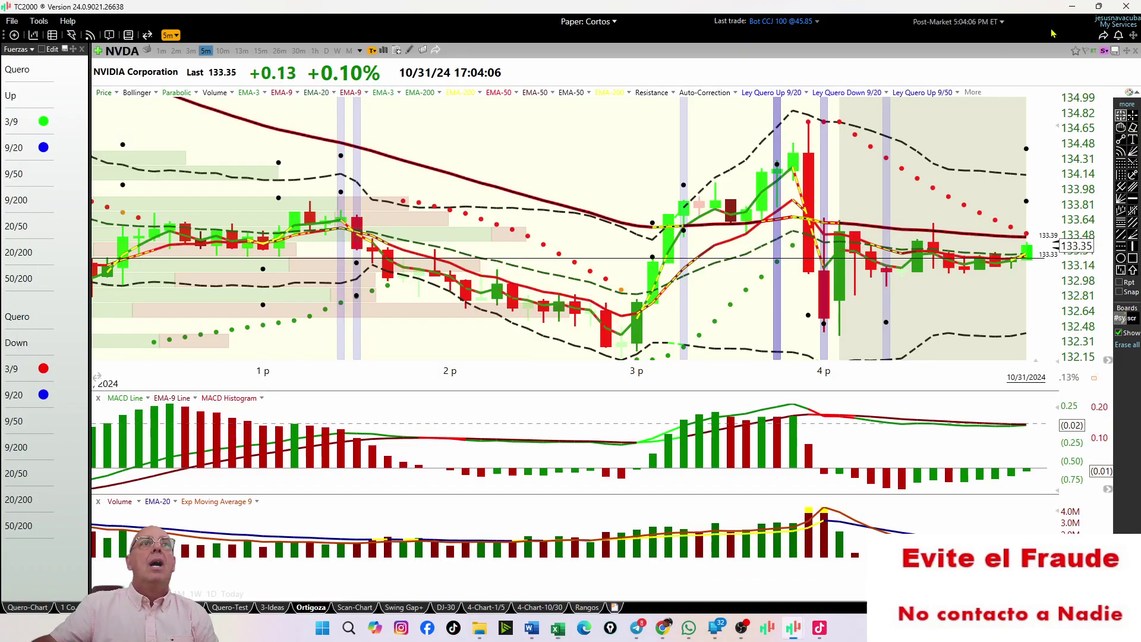
# - Switch to TC2000 and set the NVDA chart to the daily timeframe, enlarging the most recent candles
pyautogui.click(1070, 14)
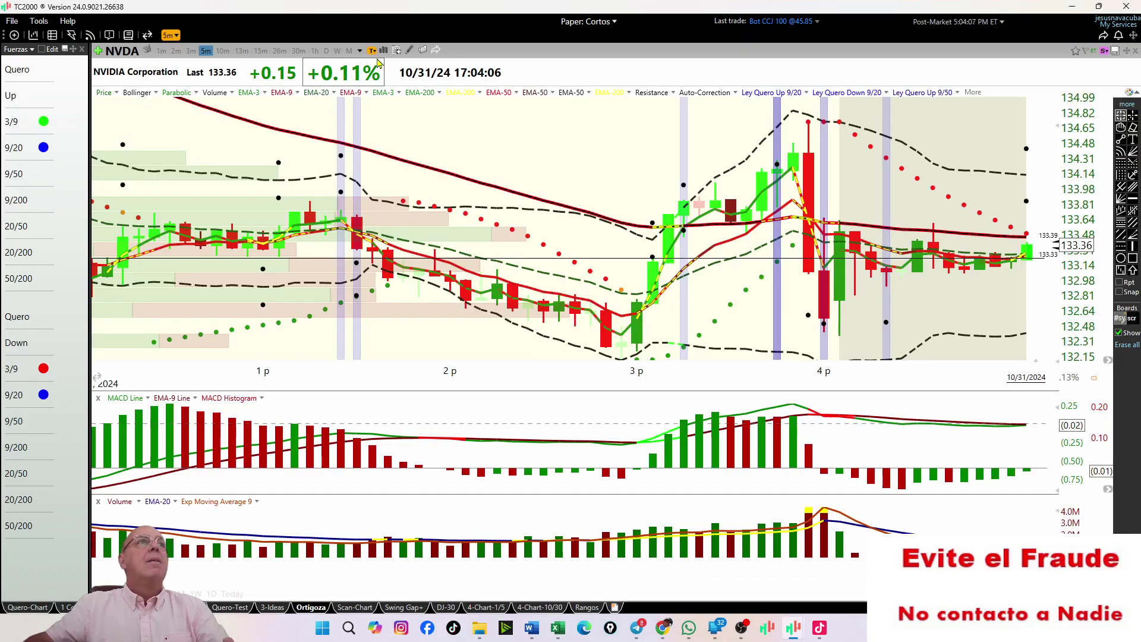
pyautogui.press('d')
pyautogui.press('Return')
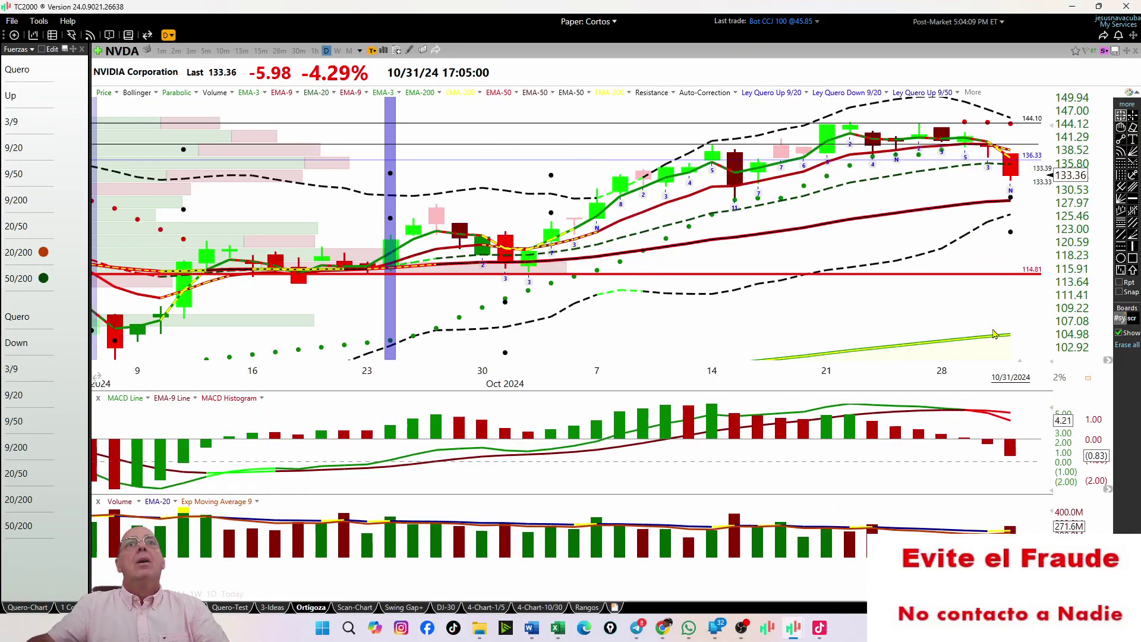
pyautogui.scroll(3, 1052, 265)
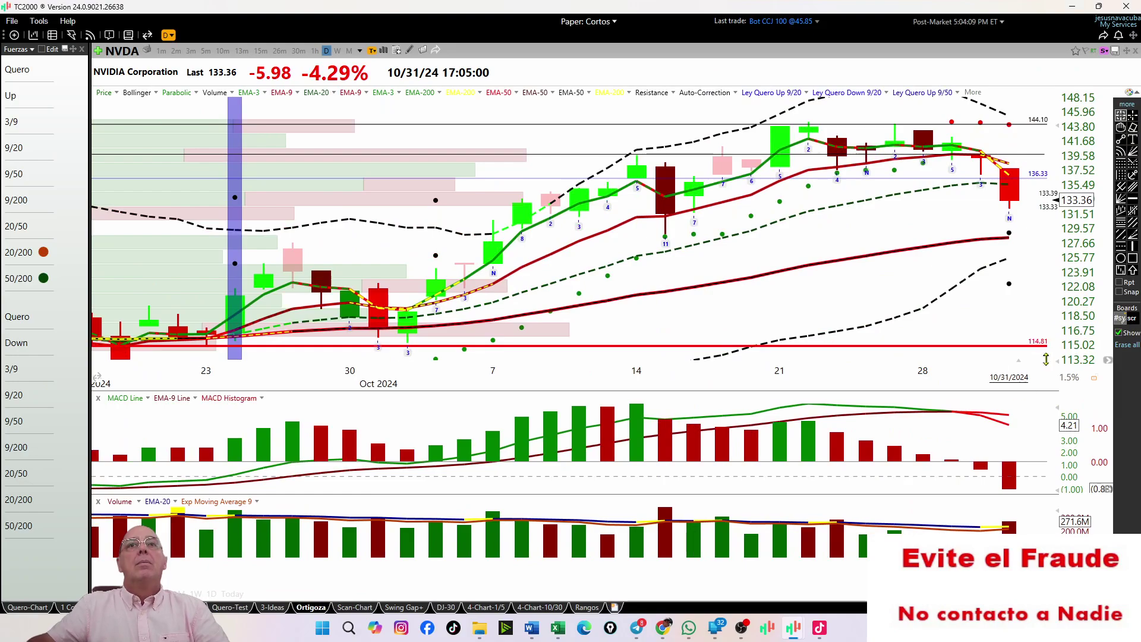
# - Inspect the daily NVDA candle data for 10/31/24, 10/15/24 and 10/1/24
pyautogui.rightClick(1009, 268)
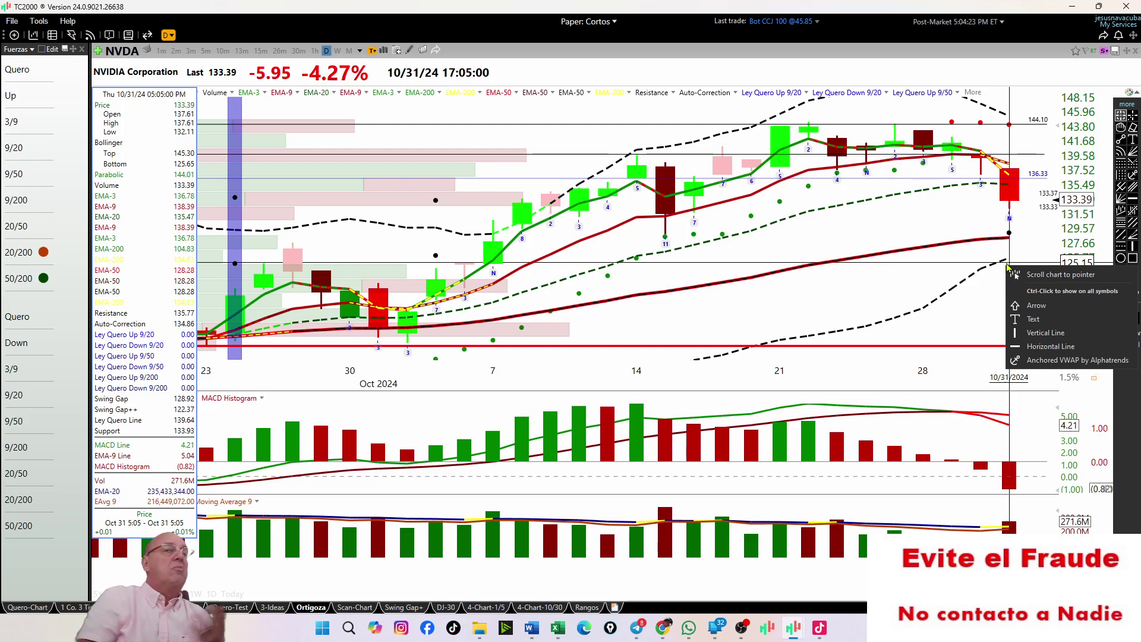
pyautogui.click(665, 243)
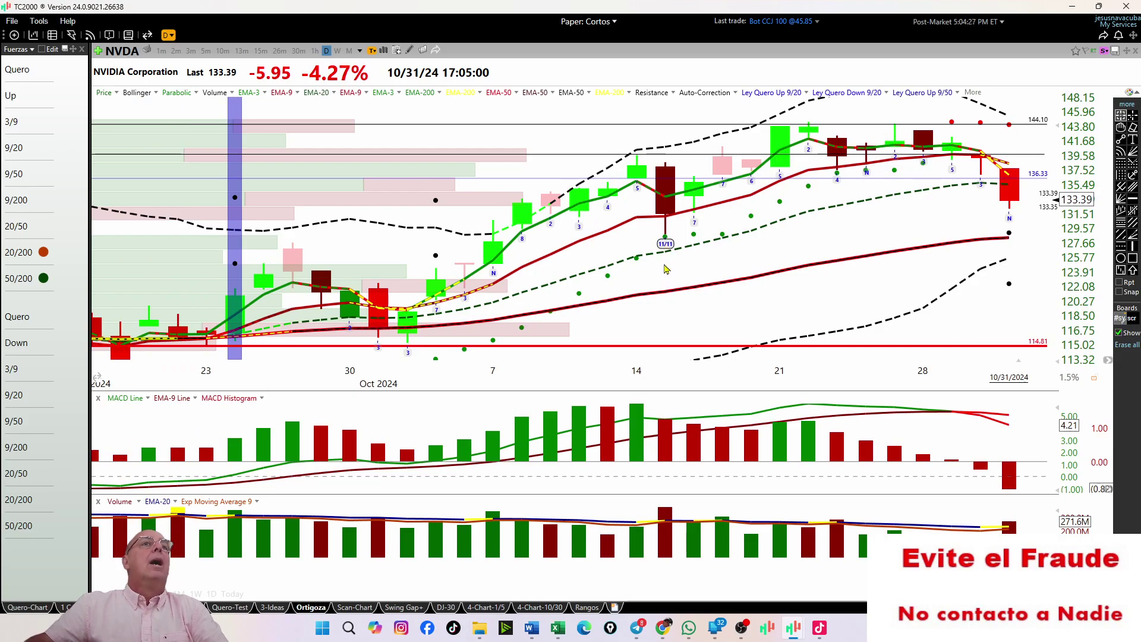
pyautogui.click(665, 263)
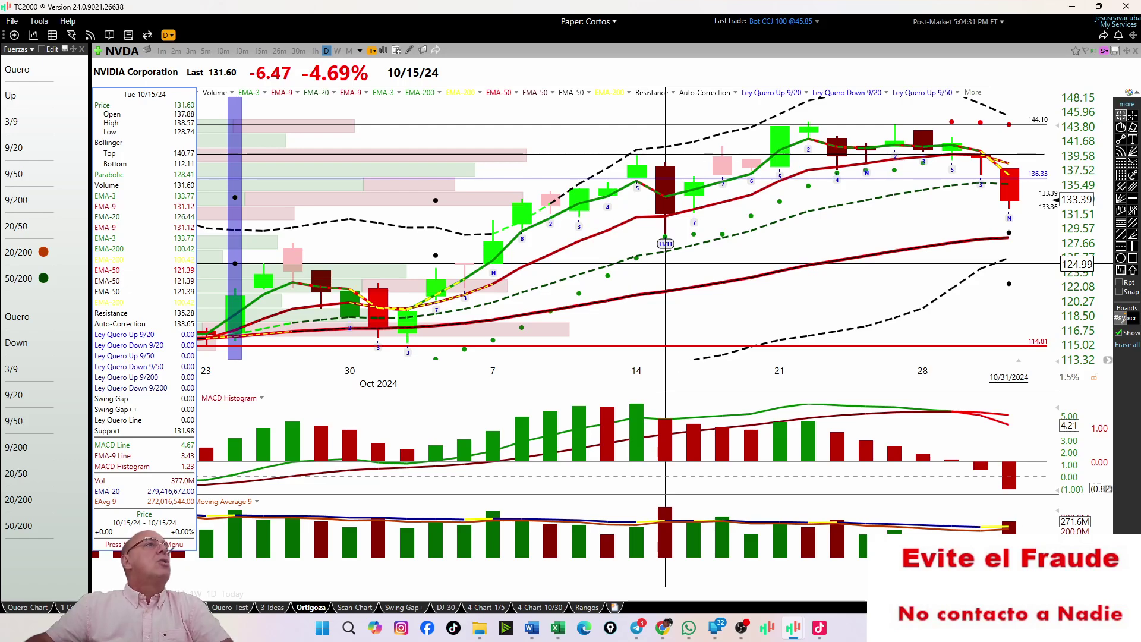
pyautogui.rightClick(665, 267)
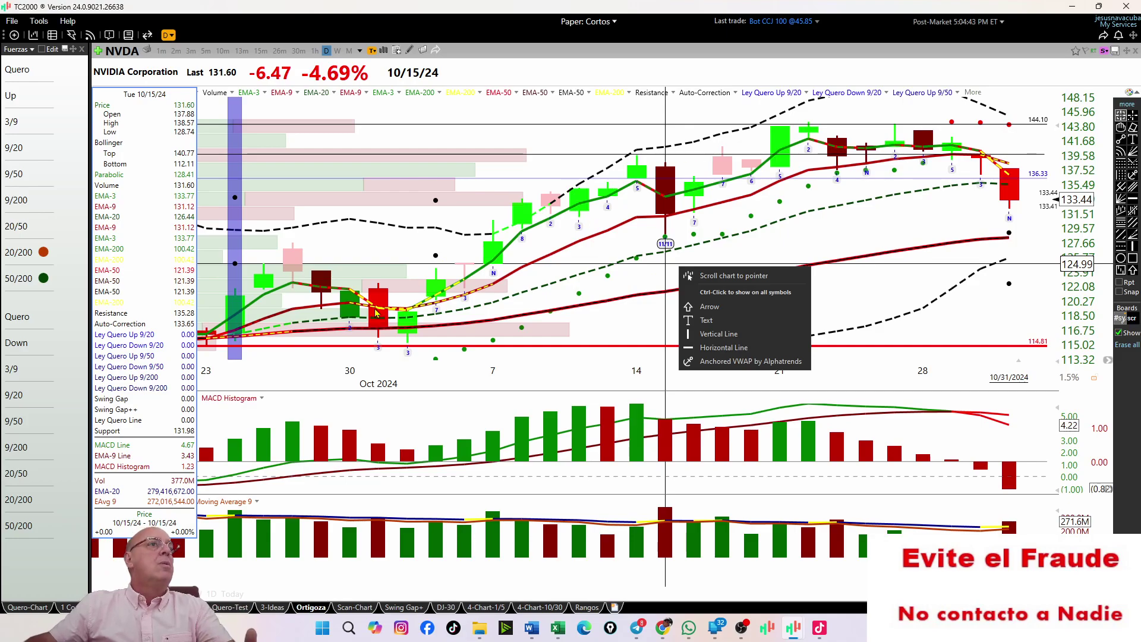
pyautogui.click(384, 264)
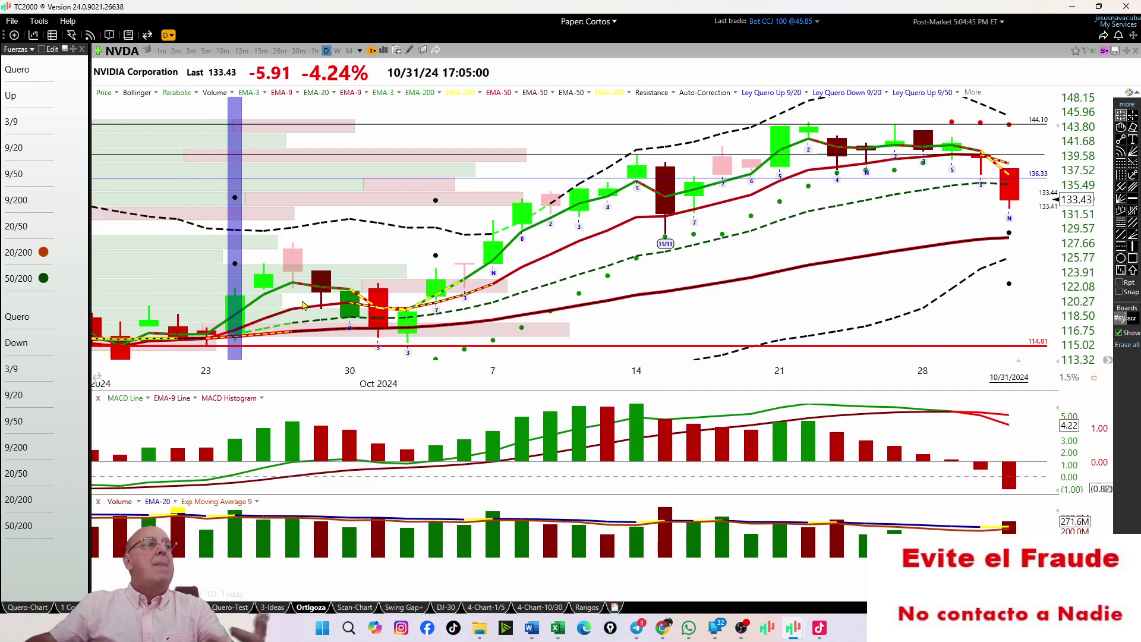
pyautogui.click(378, 311)
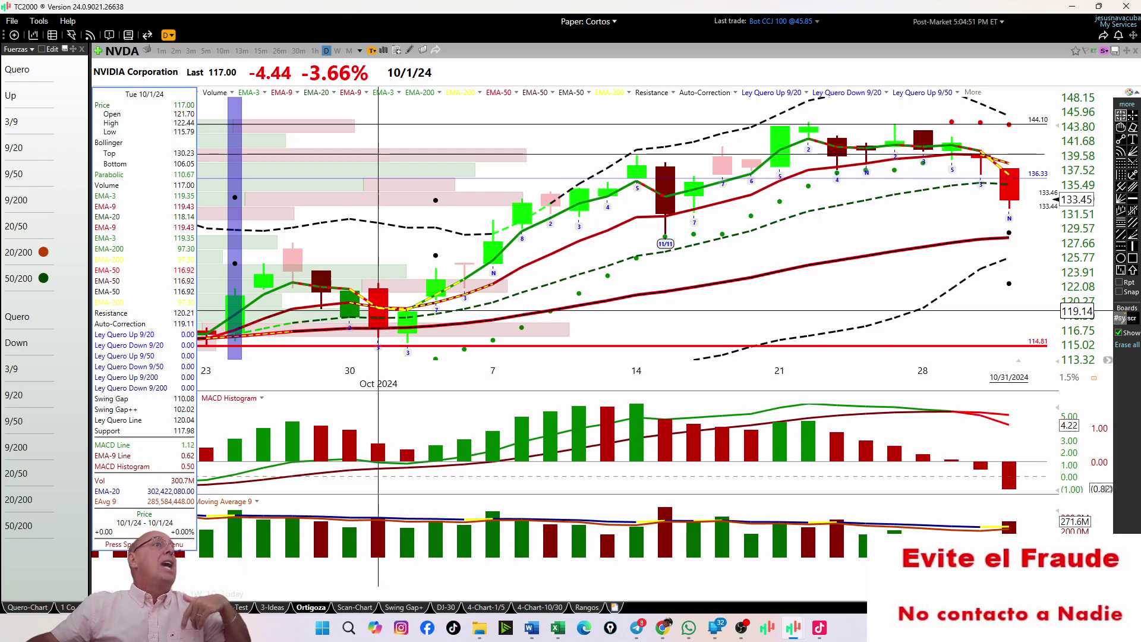
pyautogui.click(381, 311)
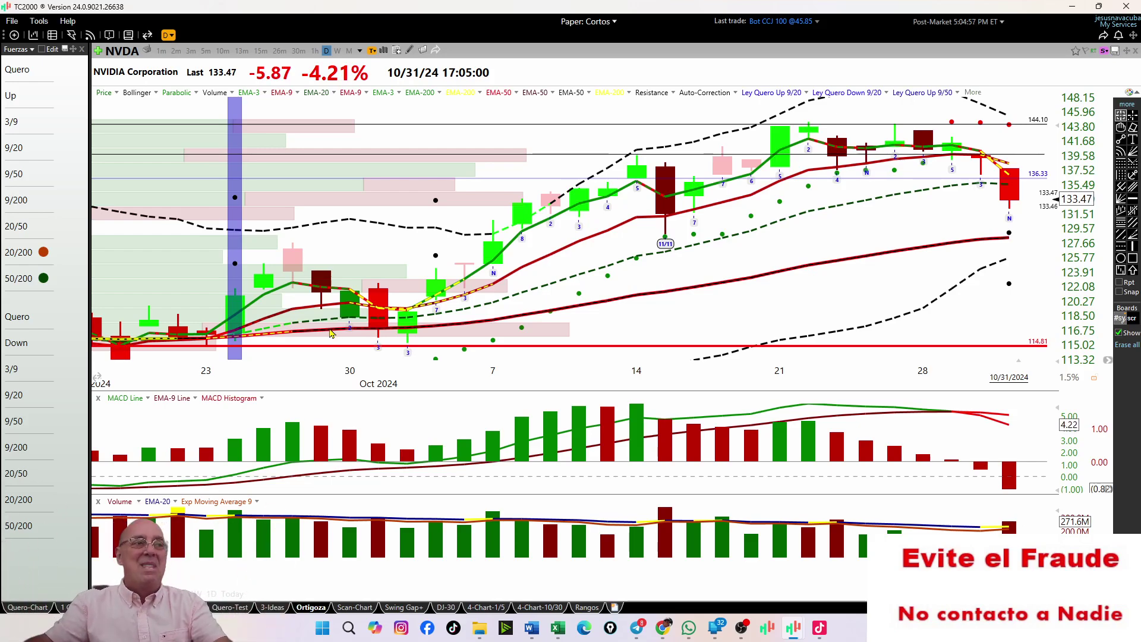
# - Return to the Excel calculator and change the note in G24 to "Gap en el Precio sobre 2.56-9.50"
pyautogui.click(1071, 6)
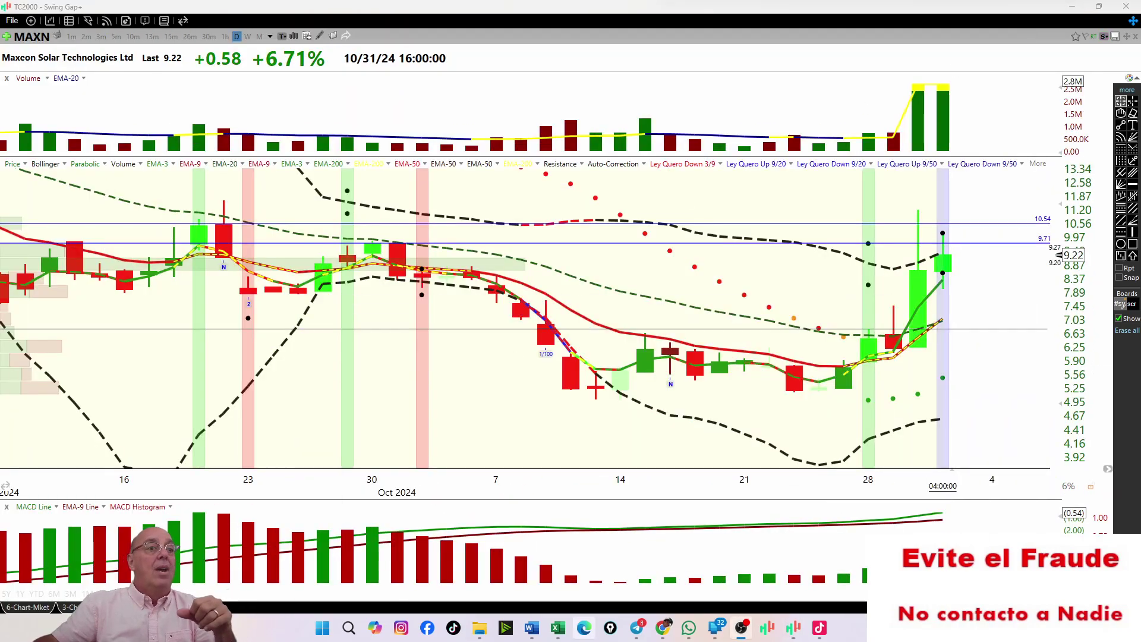
pyautogui.moveTo(561, 629)
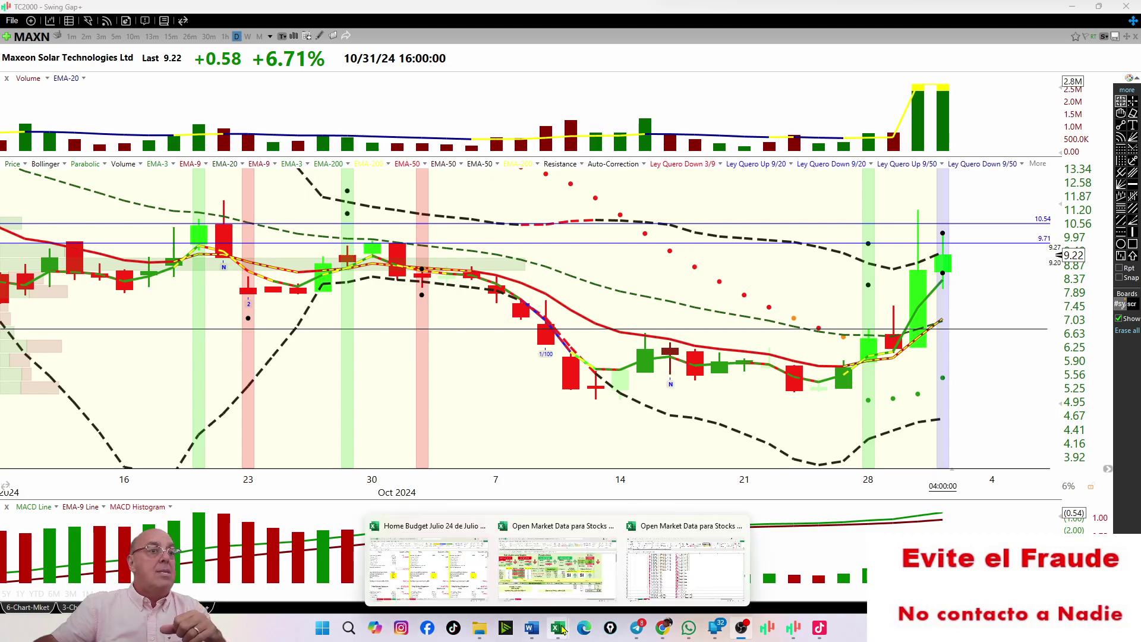
pyautogui.click(565, 589)
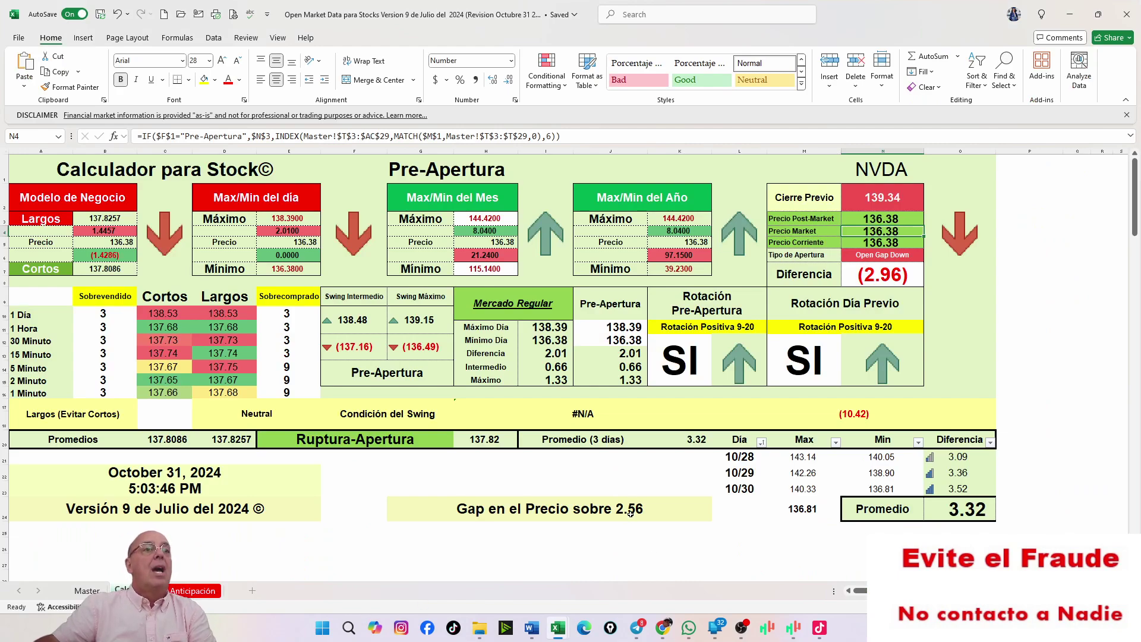
pyautogui.doubleClick(649, 511)
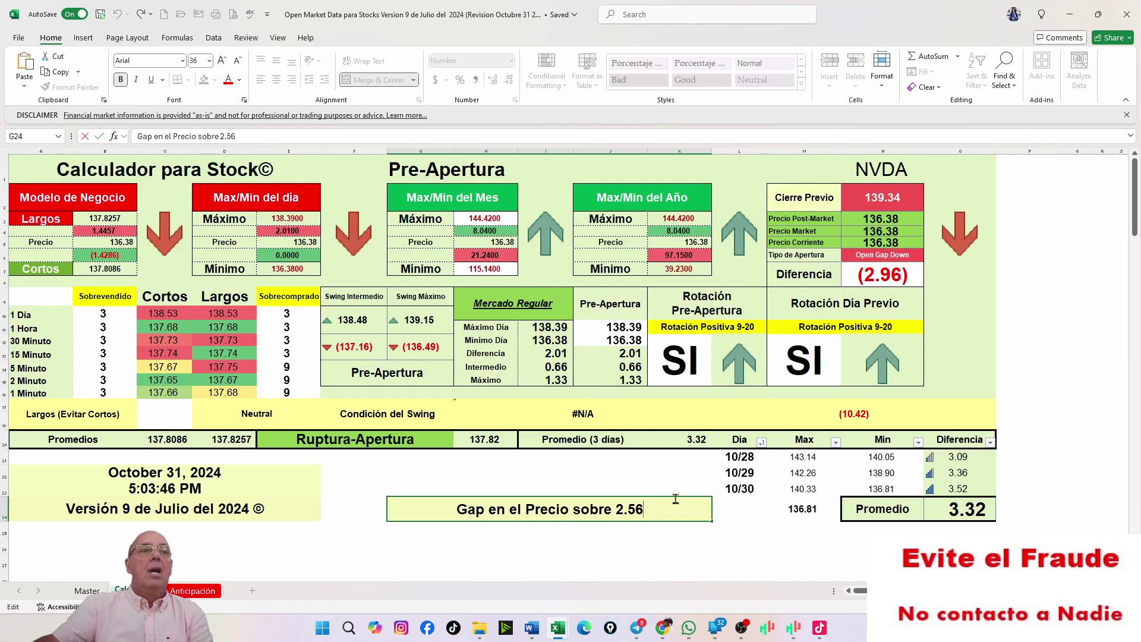
pyautogui.write('-9.50')
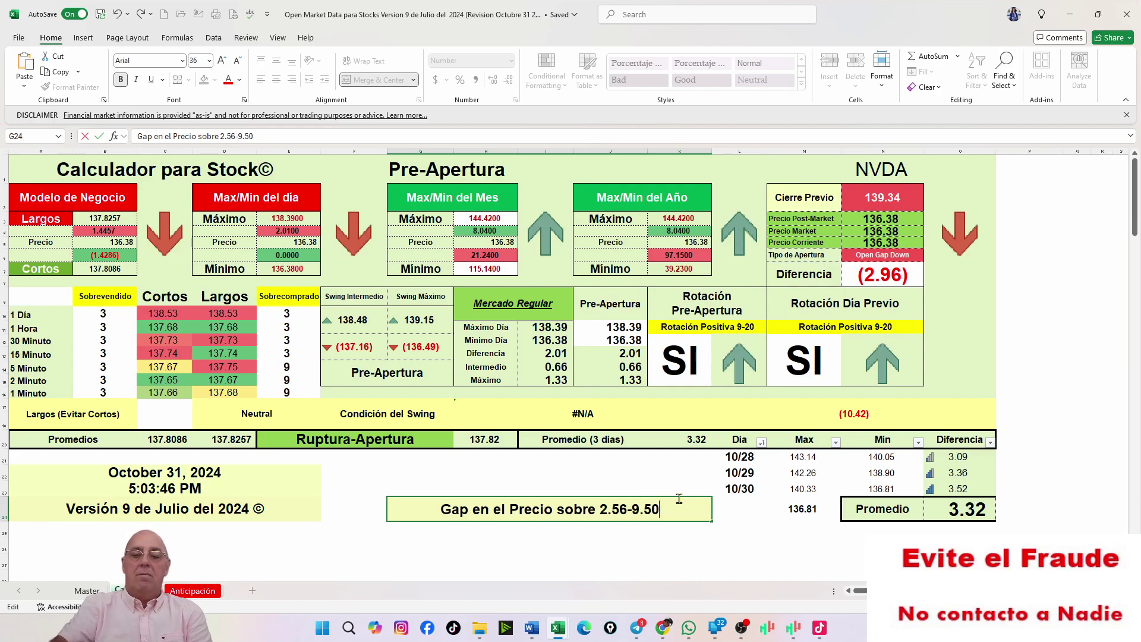
pyautogui.press('Return')
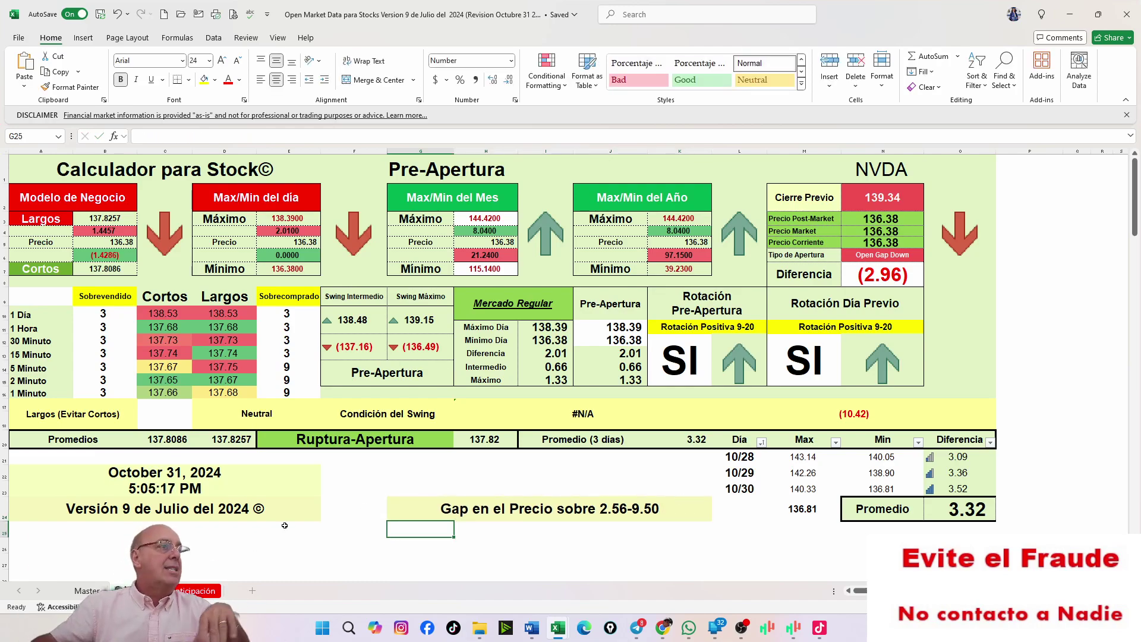
# - Open the Master sheet and bring the UP, DOWN and Tipo lookup tables into view, selecting cell N16
pyautogui.click(85, 594)
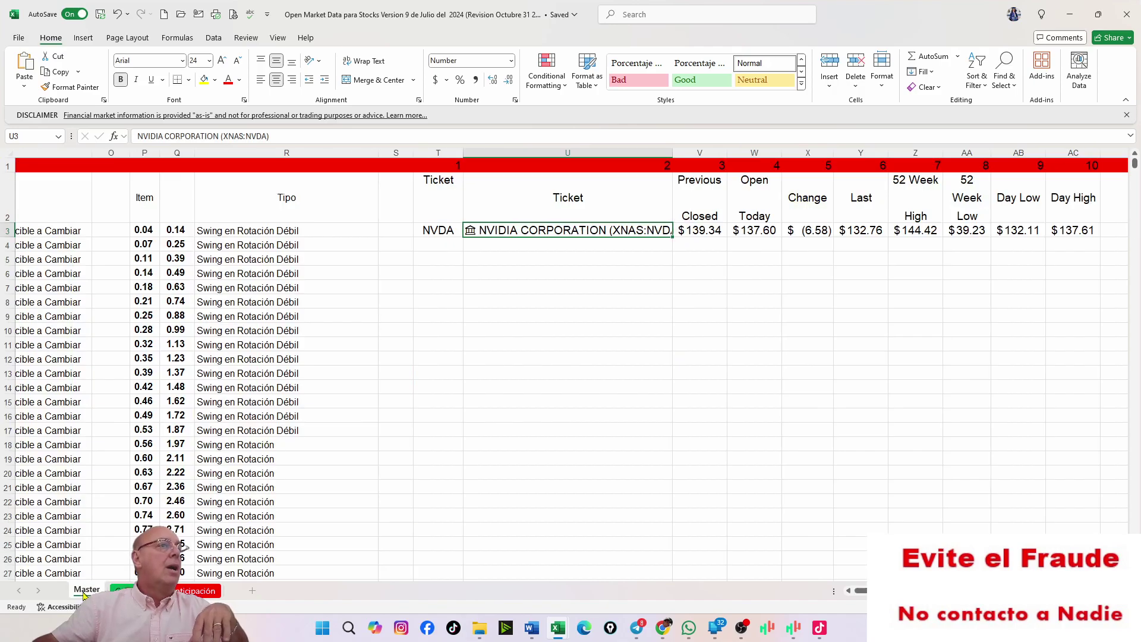
pyautogui.click(134, 412)
pyautogui.press('Left')
pyautogui.press('Left')
pyautogui.press('Left')
pyautogui.press('Left')
pyautogui.press('Left')
pyautogui.press('Left')
pyautogui.press('Left')
pyautogui.press('Left')
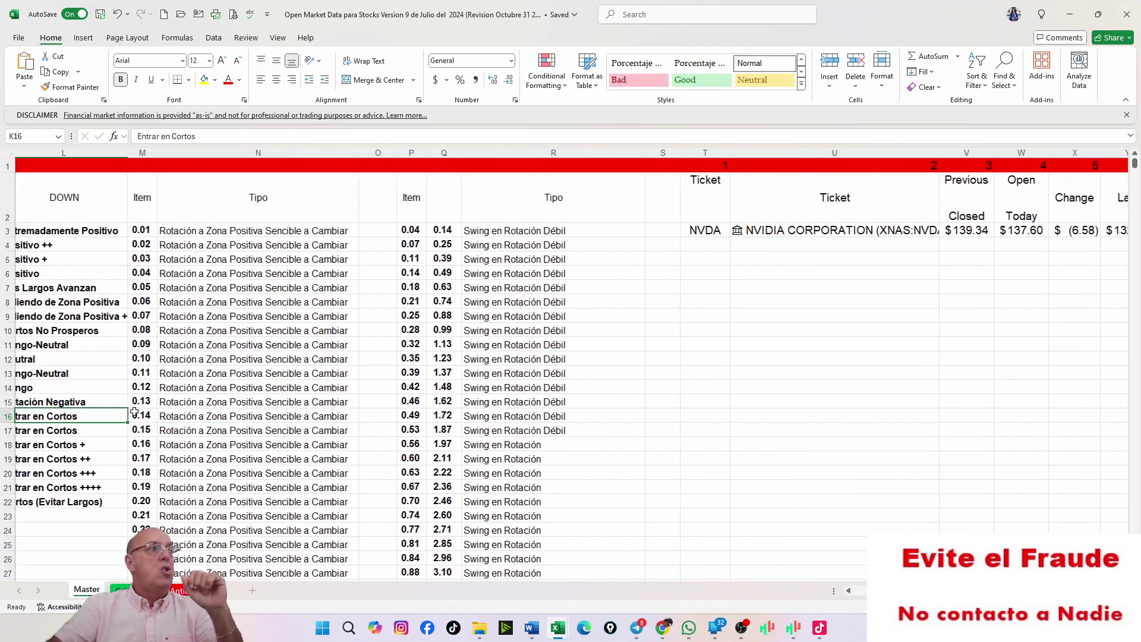
pyautogui.press('Right')
pyautogui.press('Right')
pyautogui.press('Right')
pyautogui.press('Right')
pyautogui.press('Right')
pyautogui.press('Right')
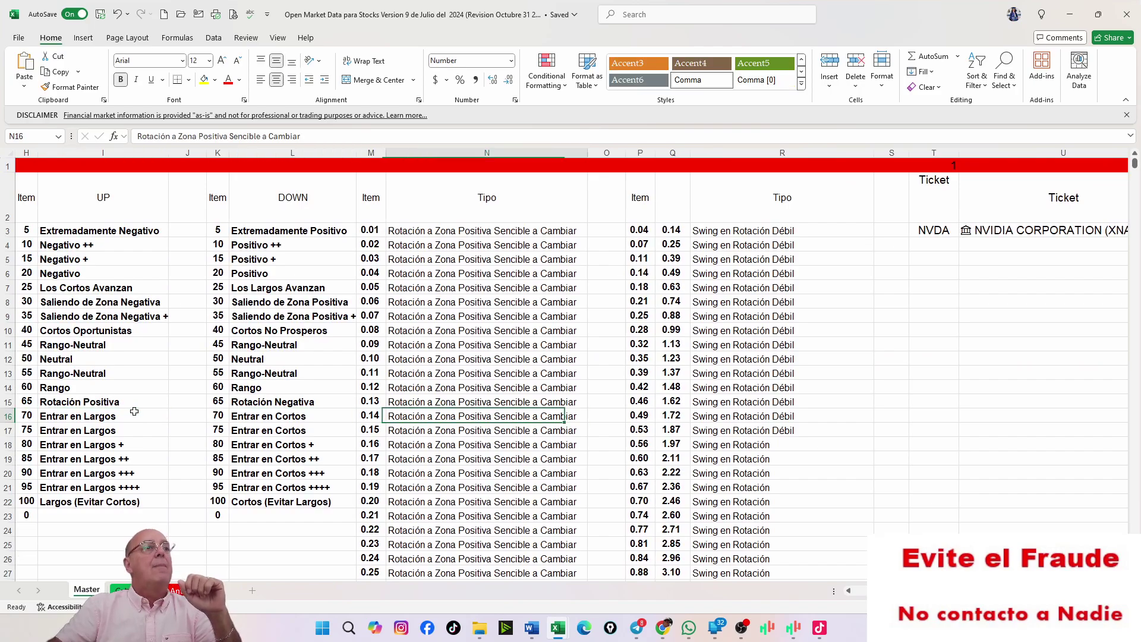
# - Read through the gap classification list in columns M and N, from the positive values down to the last negative ones
pyautogui.press('pagedown')
pyautogui.press('pagedown')
pyautogui.press('pagedown')
pyautogui.press('pagedown')
pyautogui.press('pagedown')
pyautogui.press('pagedown')
pyautogui.press('pagedown')
pyautogui.press('pagedown')
pyautogui.press('pagedown')
pyautogui.press('pagedown')
pyautogui.press('pagedown')
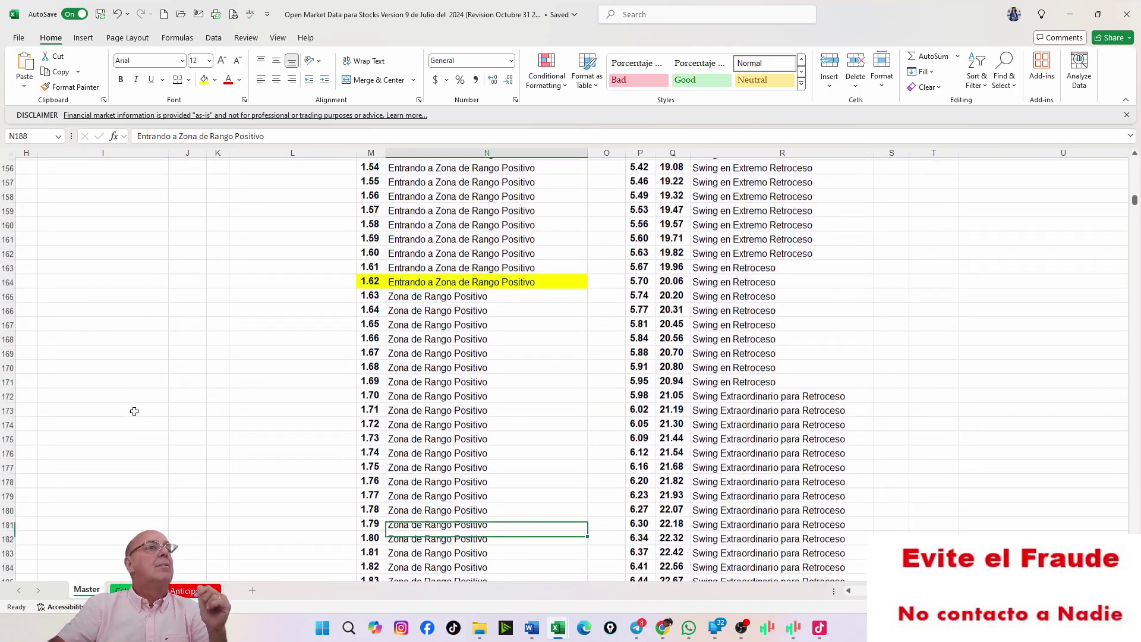
pyautogui.press('pagedown')
pyautogui.press('pagedown')
pyautogui.press('pagedown')
pyautogui.press('pagedown')
pyautogui.press('pagedown')
pyautogui.press('pagedown')
pyautogui.press('pagedown')
pyautogui.press('pagedown')
pyautogui.press('pagedown')
pyautogui.press('pagedown')
pyautogui.press('pagedown')
pyautogui.press('pagedown')
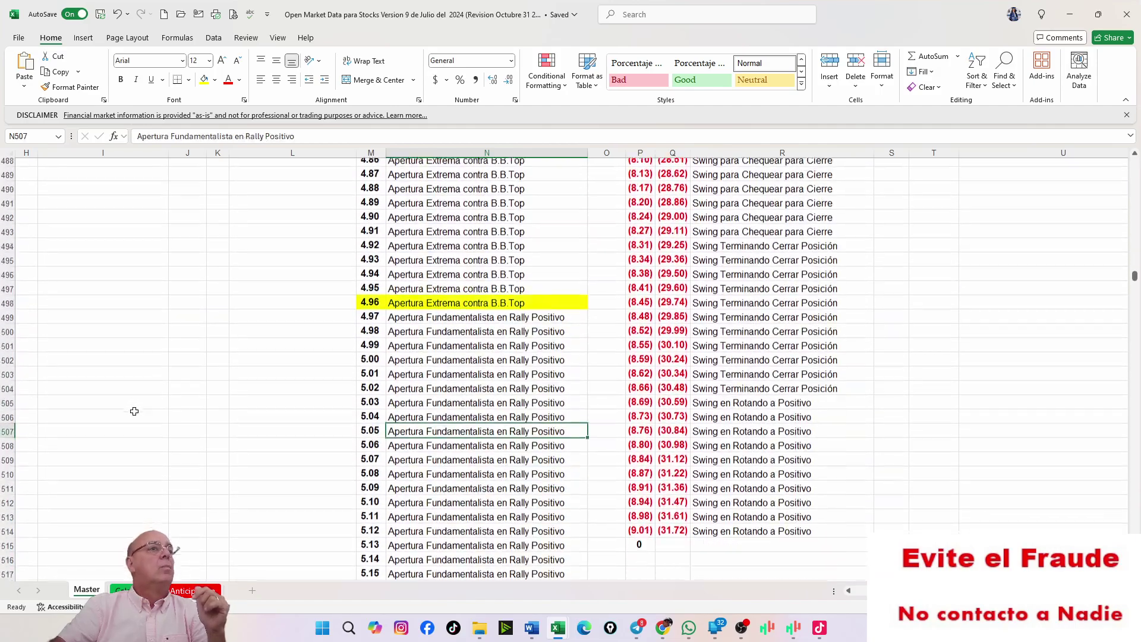
pyautogui.press('pagedown')
pyautogui.press('pagedown')
pyautogui.press('pagedown')
pyautogui.press('pagedown')
pyautogui.press('pagedown')
pyautogui.press('pagedown')
pyautogui.press('pagedown')
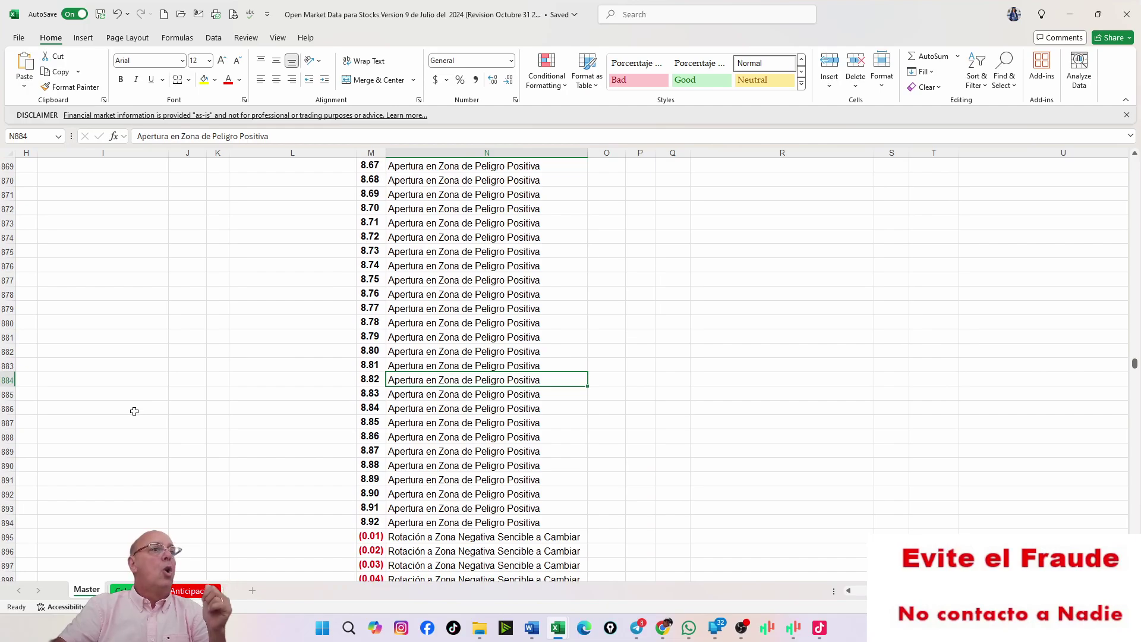
pyautogui.press('pagedown')
pyautogui.press('pagedown')
pyautogui.press('pagedown')
pyautogui.press('pagedown')
pyautogui.press('pagedown')
pyautogui.press('pagedown')
pyautogui.press('pagedown')
pyautogui.press('pagedown')
pyautogui.press('pagedown')
pyautogui.press('pagedown')
pyautogui.press('pagedown')
pyautogui.press('pagedown')
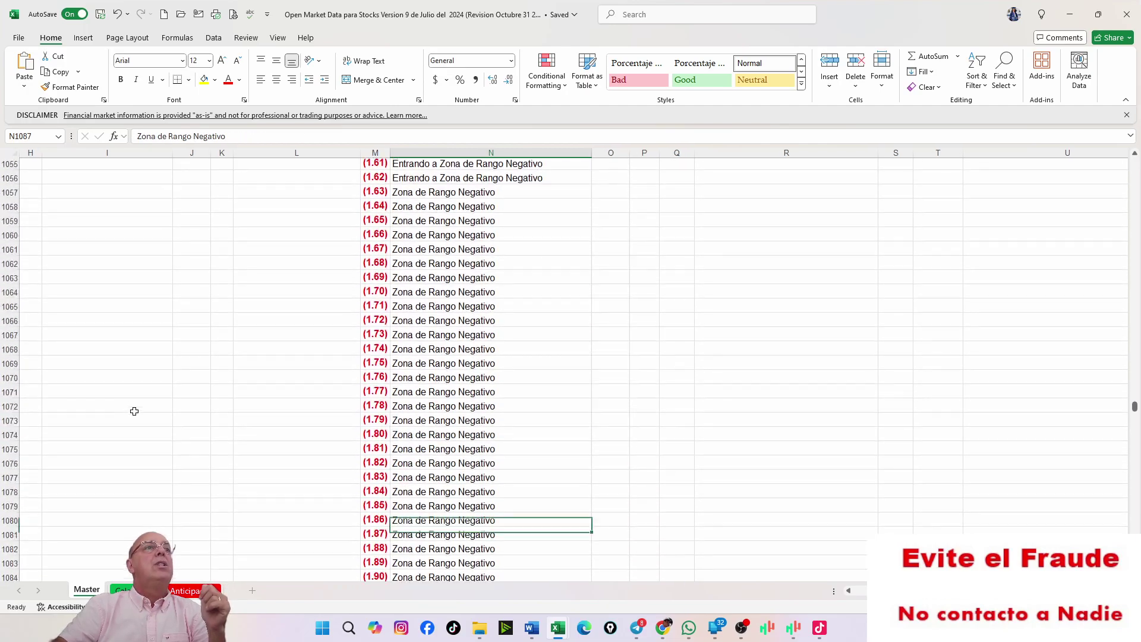
pyautogui.press('pagedown')
pyautogui.press('pagedown')
pyautogui.press('pagedown')
pyautogui.press('pagedown')
pyautogui.press('pagedown')
pyautogui.press('pagedown')
pyautogui.press('pagedown')
pyautogui.press('pagedown')
pyautogui.press('pagedown')
pyautogui.press('pagedown')
pyautogui.press('pagedown')
pyautogui.press('pagedown')
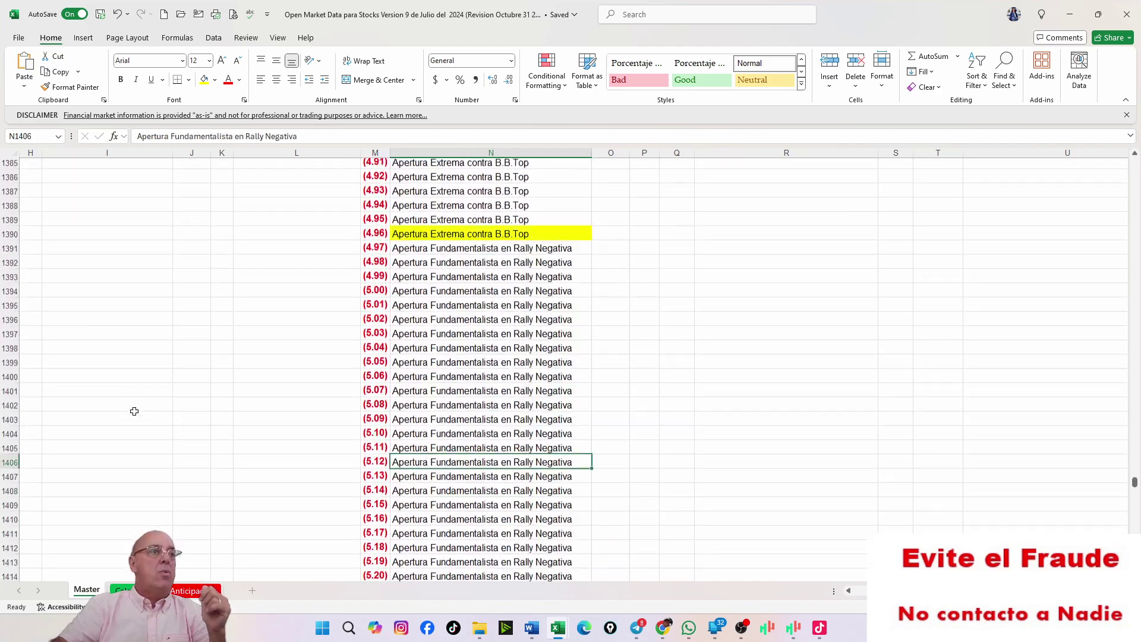
pyautogui.press('pagedown')
pyautogui.press('pagedown')
pyautogui.press('pagedown')
pyautogui.press('pagedown')
pyautogui.press('pagedown')
pyautogui.press('pagedown')
pyautogui.press('pagedown')
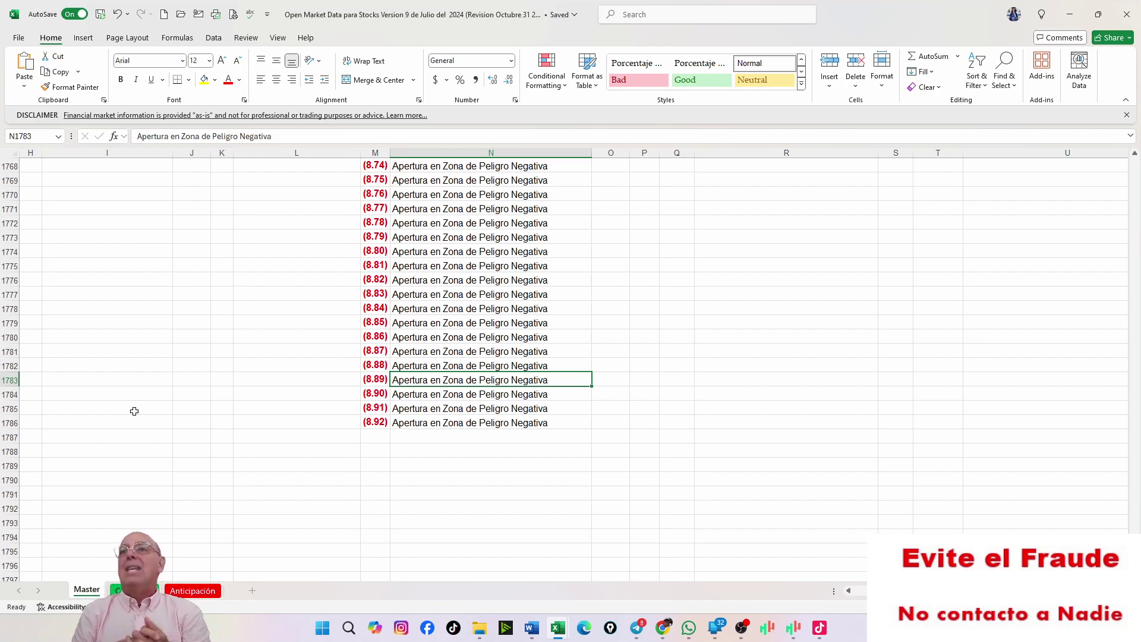
# - Go back up the gap classification list in columns M and N to its first rows
pyautogui.press('pageup')
pyautogui.press('pageup')
pyautogui.press('pageup')
pyautogui.press('pageup')
pyautogui.press('pageup')
pyautogui.press('pageup')
pyautogui.press('pageup')
pyautogui.press('pageup')
pyautogui.press('pageup')
pyautogui.press('pageup')
pyautogui.press('pageup')
pyautogui.press('pageup')
pyautogui.press('pageup')
pyautogui.press('pageup')
pyautogui.press('pageup')
pyautogui.press('pageup')
pyautogui.press('pageup')
pyautogui.press('pageup')
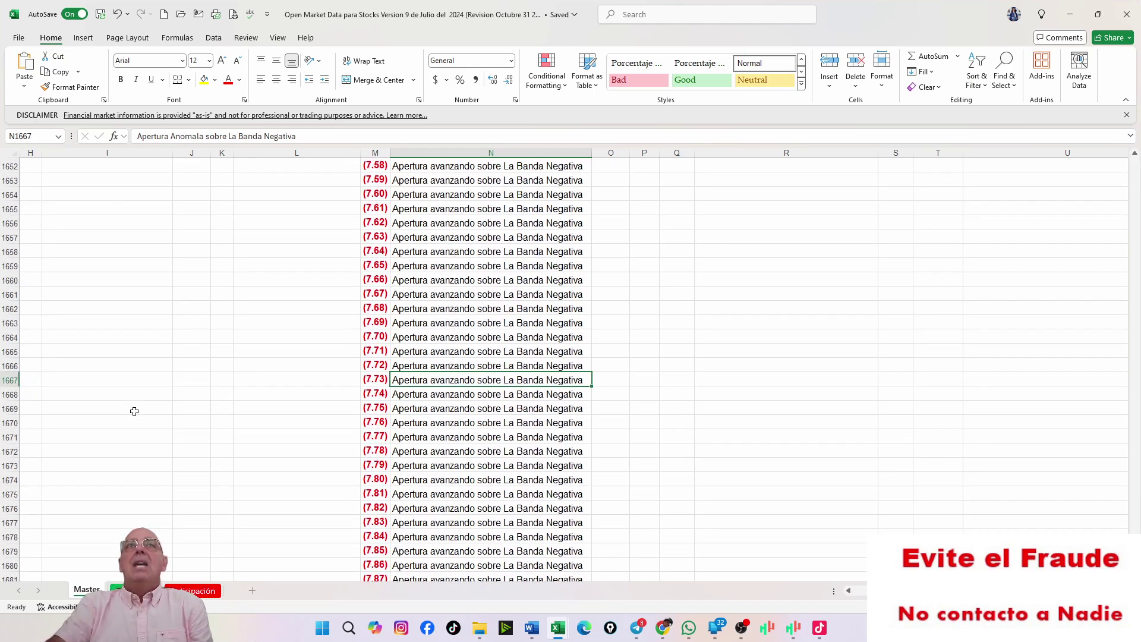
pyautogui.press('pageup')
pyautogui.press('pageup')
pyautogui.press('pageup')
pyautogui.press('pageup')
pyautogui.press('pageup')
pyautogui.press('pageup')
pyautogui.press('pageup')
pyautogui.press('pageup')
pyautogui.press('pageup')
pyautogui.press('pageup')
pyautogui.press('pageup')
pyautogui.press('pageup')
pyautogui.press('pageup')
pyautogui.press('pageup')
pyautogui.press('pageup')
pyautogui.press('pageup')
pyautogui.press('pageup')
pyautogui.press('pageup')
pyautogui.press('pageup')
pyautogui.press('pageup')
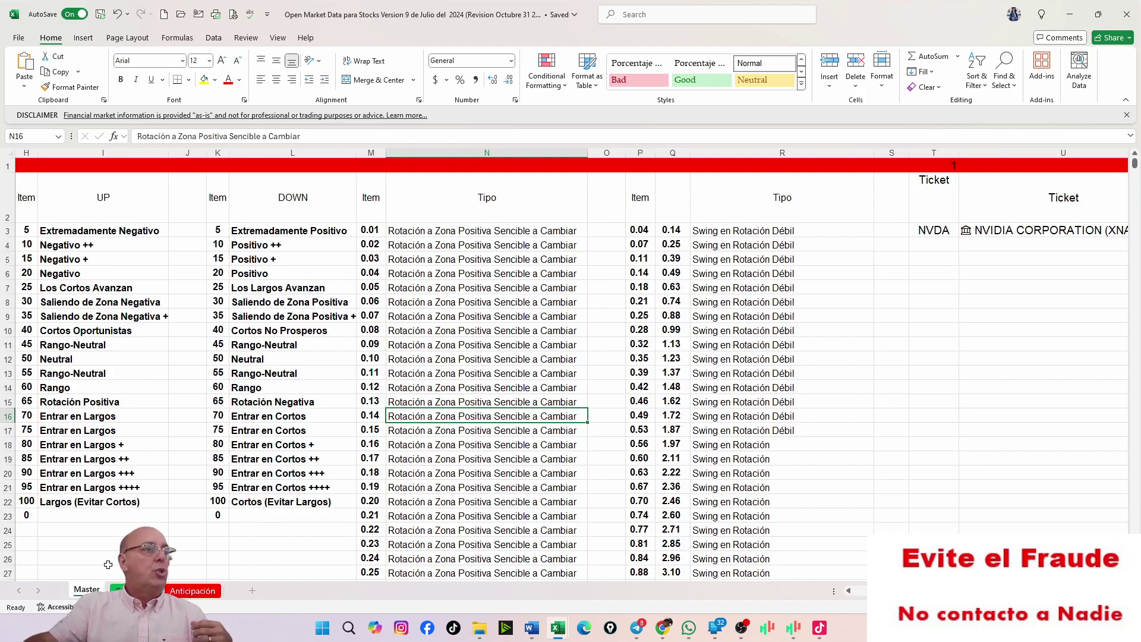
# - Review the calculator sheet, and open the Anticipación sheet to examine its long and short checklist
pyautogui.click(117, 589)
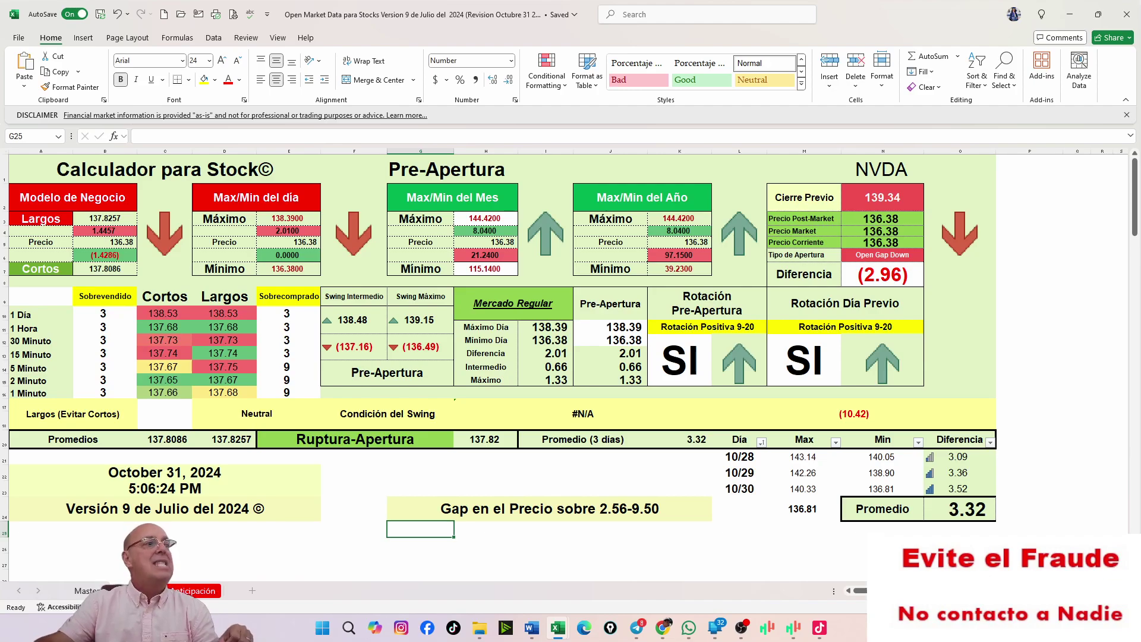
pyautogui.click(193, 589)
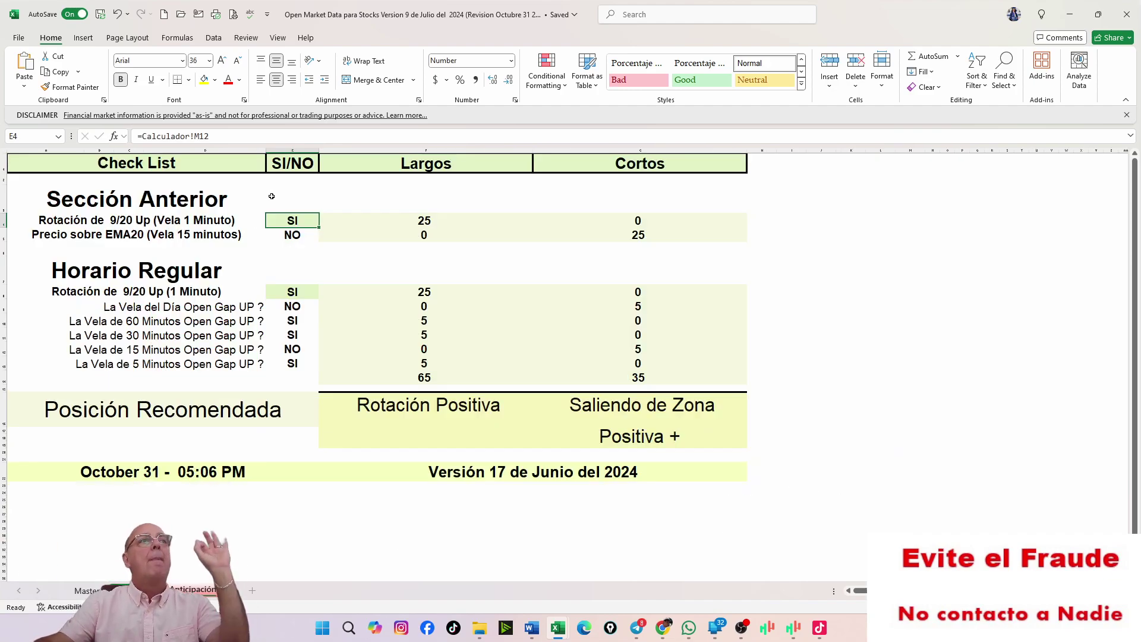